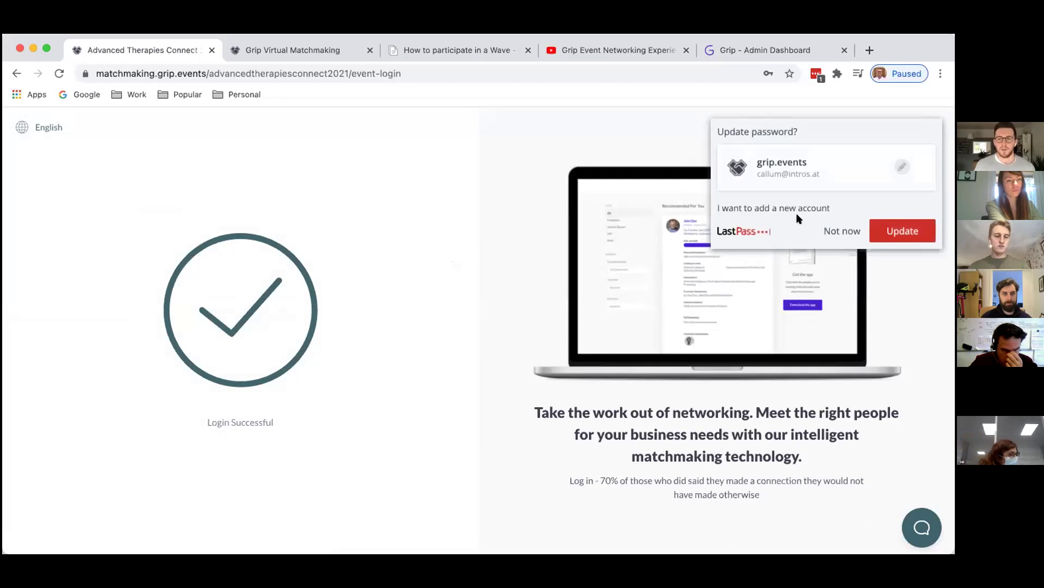
# Step: Dismiss the LastPass password prompt with 'Not now' so the event home loads
pyautogui.click(838, 231)
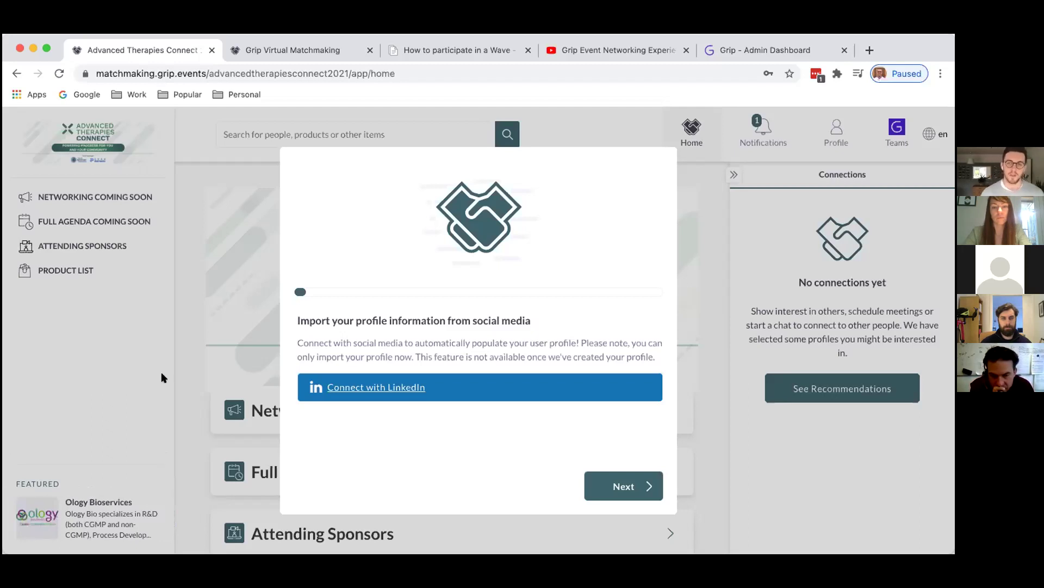
# Step: Import profile details via LinkedIn and advance to the Complete your profile fields
pyautogui.click(381, 381)
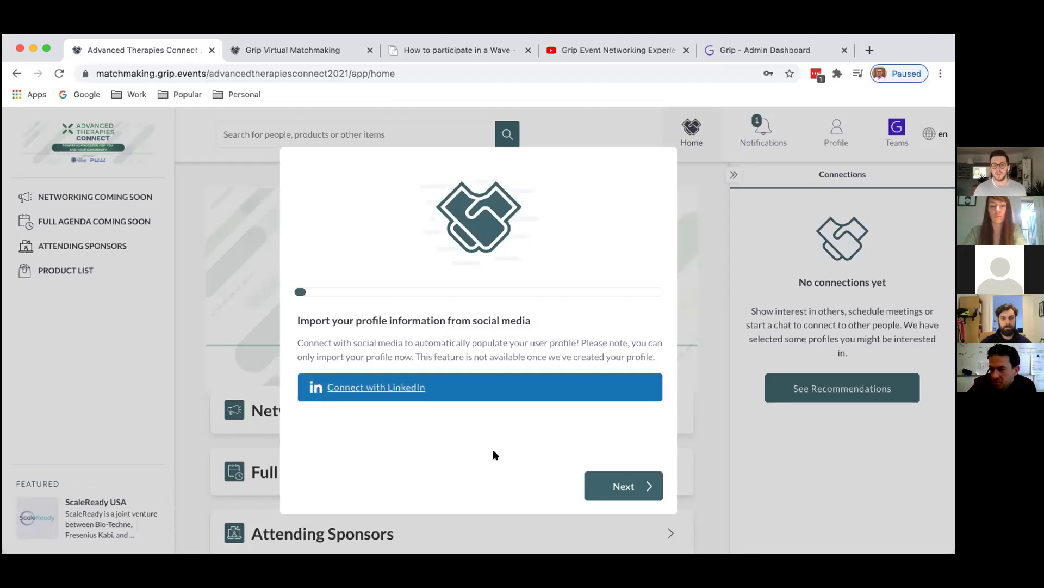
pyautogui.click(609, 482)
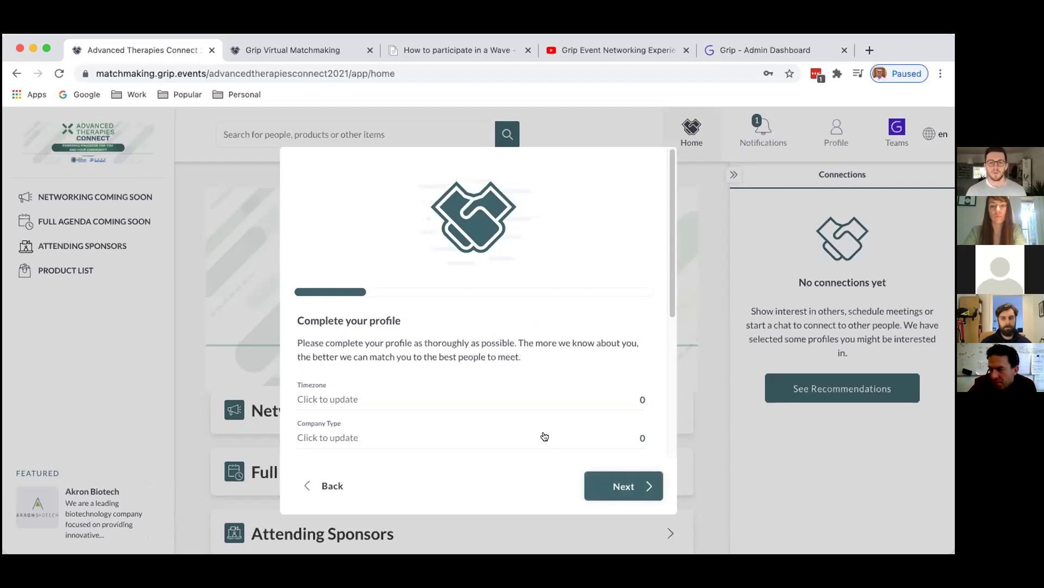
pyautogui.scroll(-2, 553, 405)
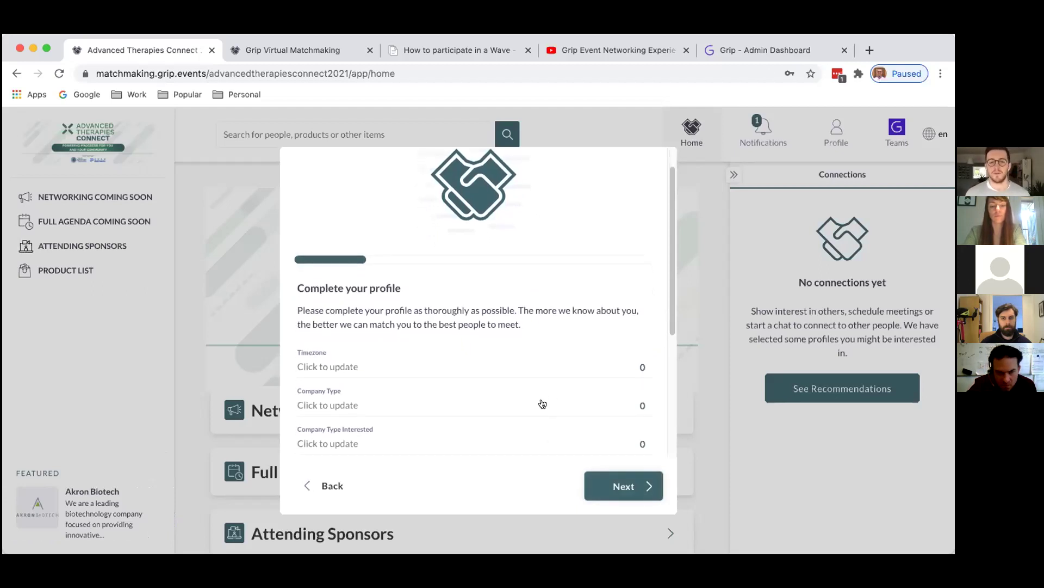
pyautogui.scroll(-4, 542, 403)
pyautogui.scroll(-6, 543, 403)
pyautogui.scroll(3, 554, 393)
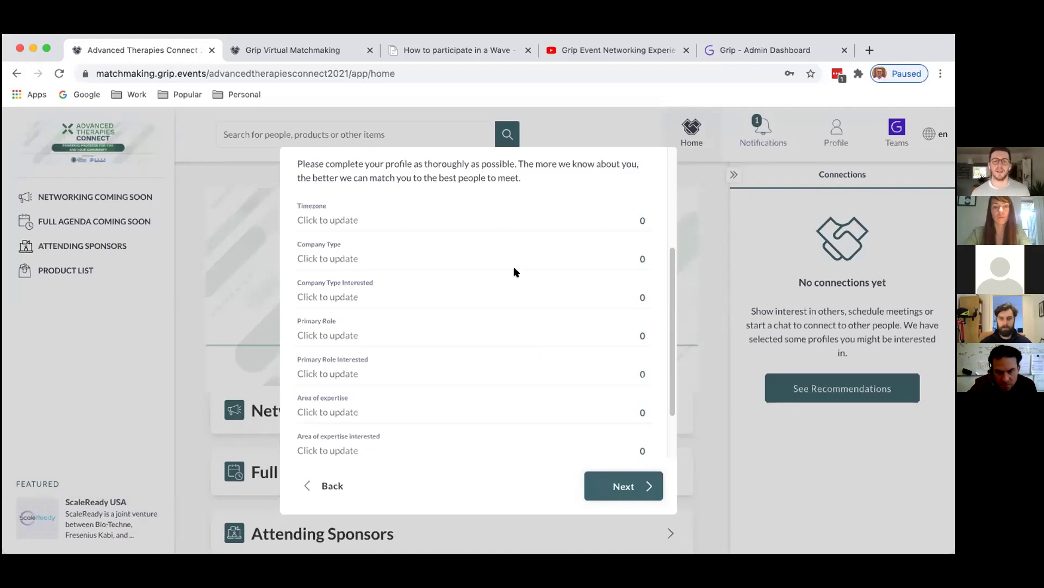
pyautogui.click(500, 229)
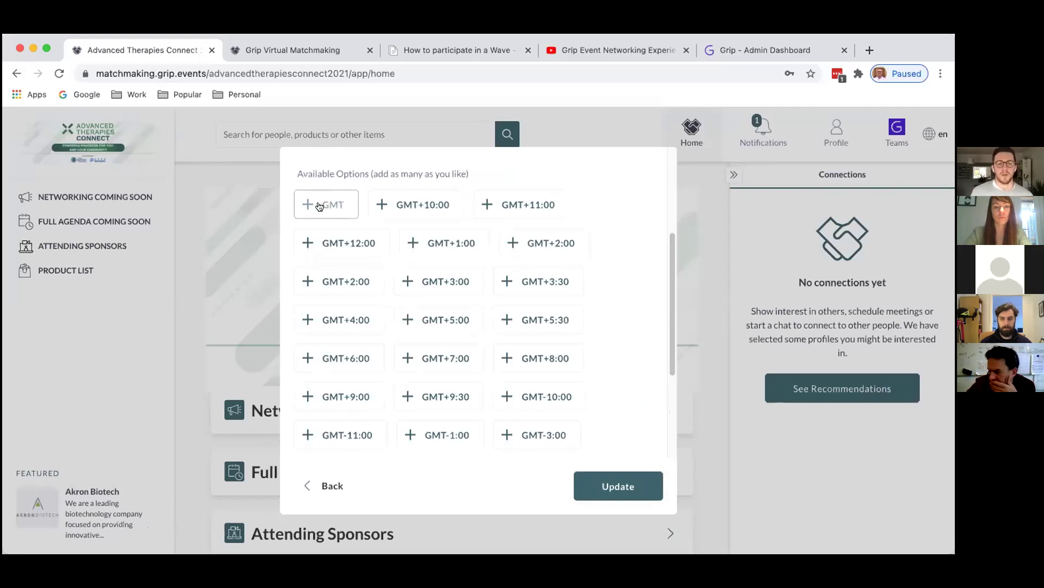
# Step: Choose GMT as the Timezone, confirm it, and continue to the consent step
pyautogui.click(340, 206)
pyautogui.click(608, 482)
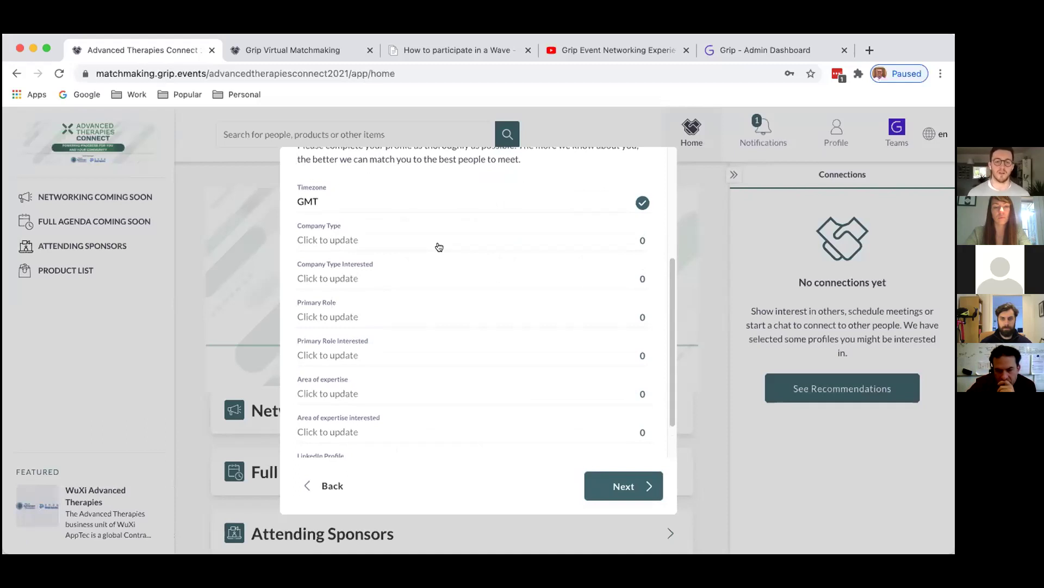
pyautogui.scroll(-3, 439, 247)
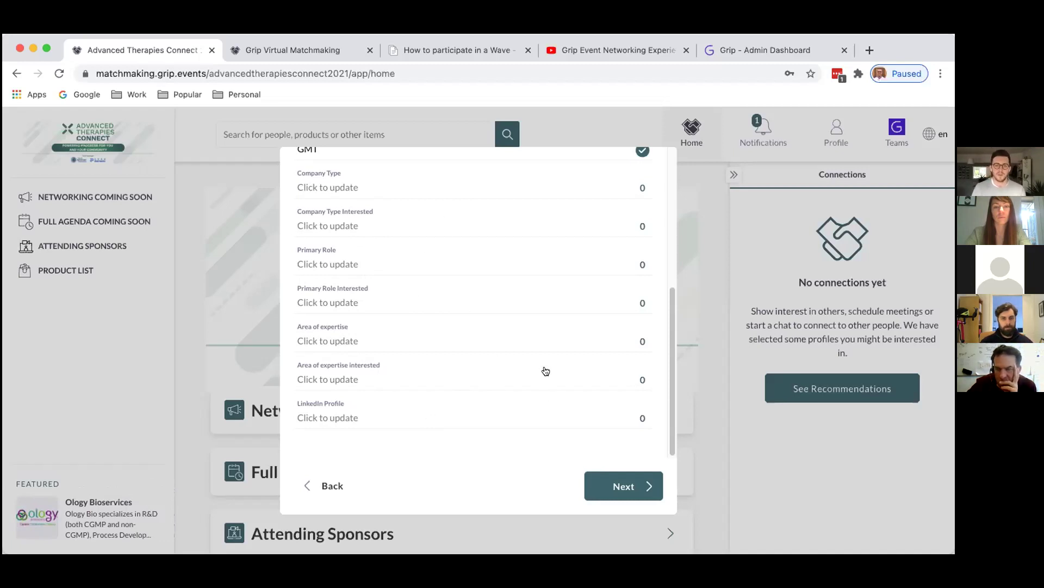
pyautogui.click(616, 495)
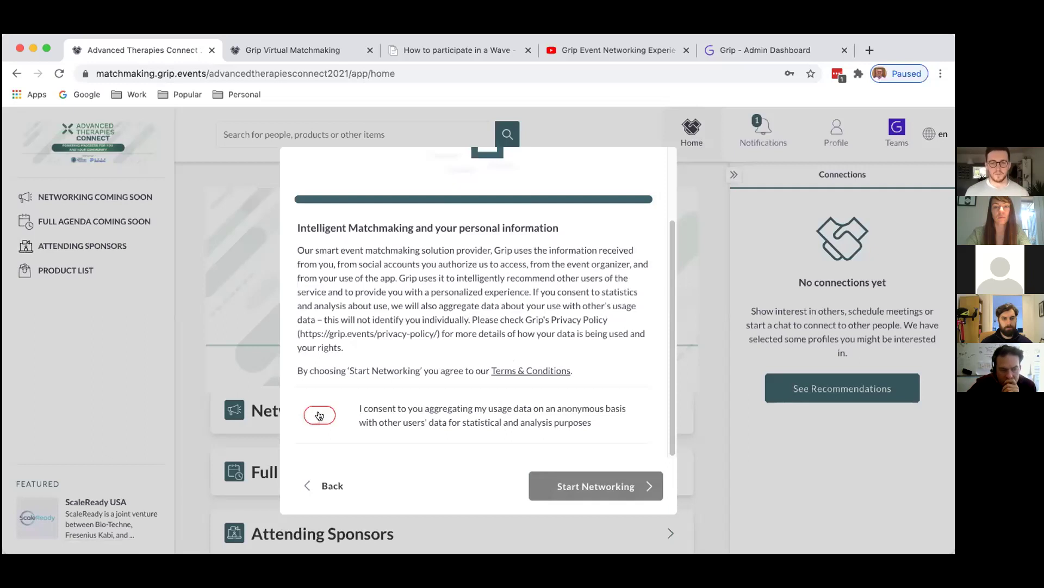
# Step: Enable consent to anonymous usage-data aggregation and finish with Start Networking
pyautogui.click(319, 416)
pyautogui.click(576, 486)
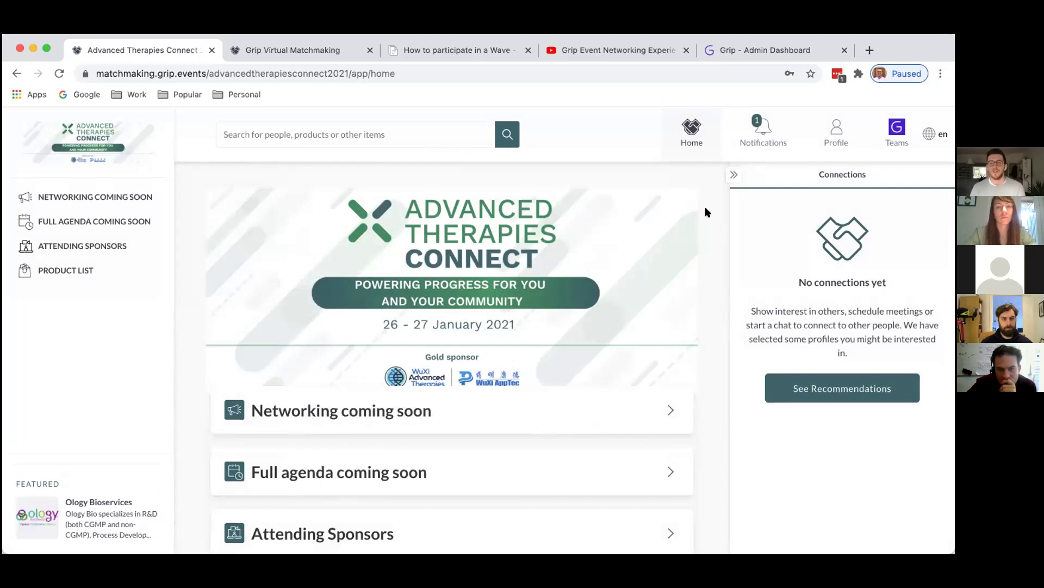
# Step: Open Edit Profile and review the headline, GMT timezone and empty matchmaking fields
pyautogui.click(819, 153)
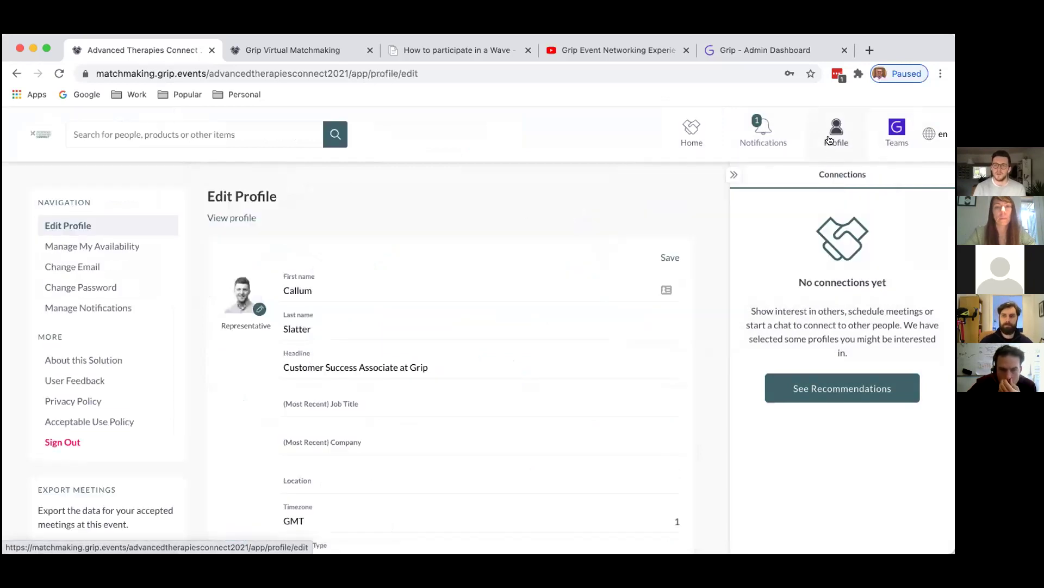
pyautogui.scroll(-1, 511, 276)
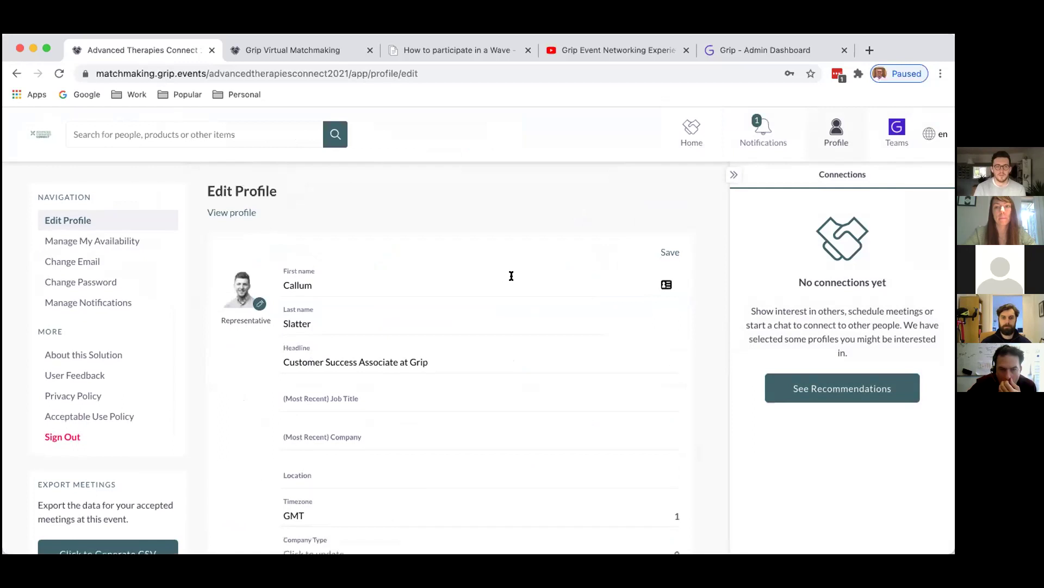
pyautogui.scroll(-1, 538, 286)
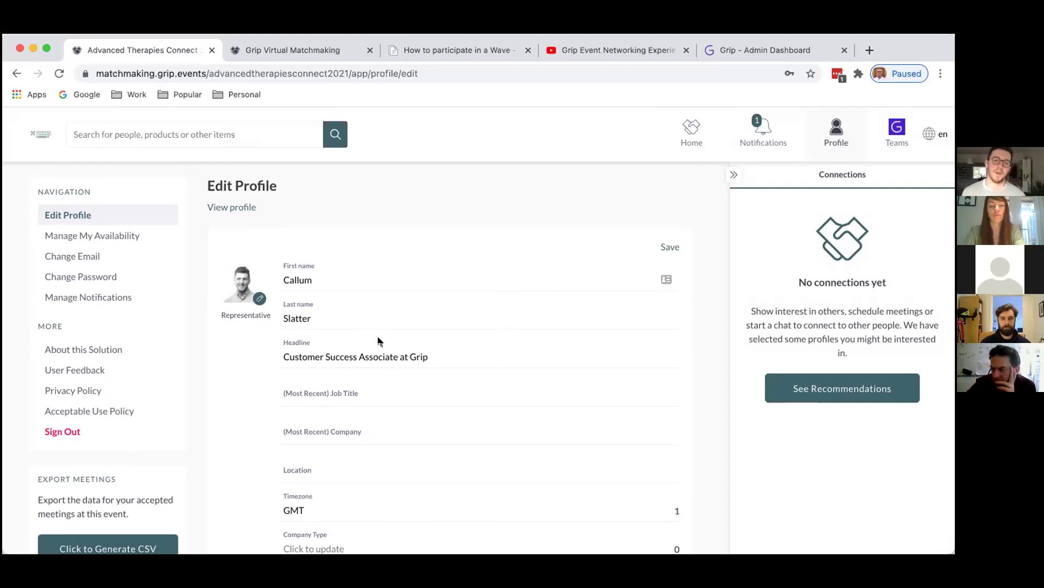
pyautogui.scroll(-1, 374, 355)
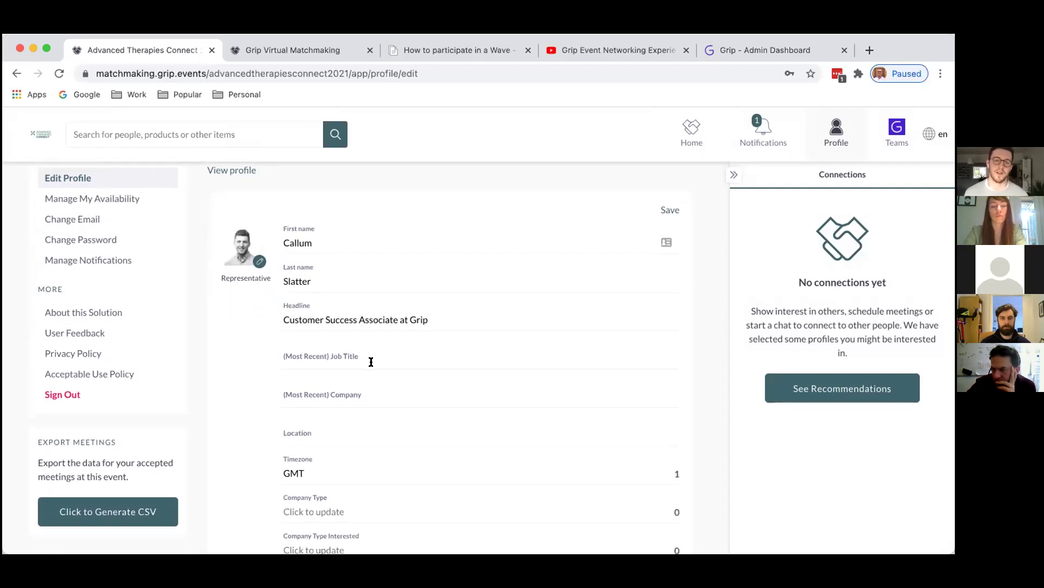
pyautogui.scroll(-1, 370, 361)
pyautogui.scroll(-1, 382, 348)
pyautogui.scroll(-3, 382, 348)
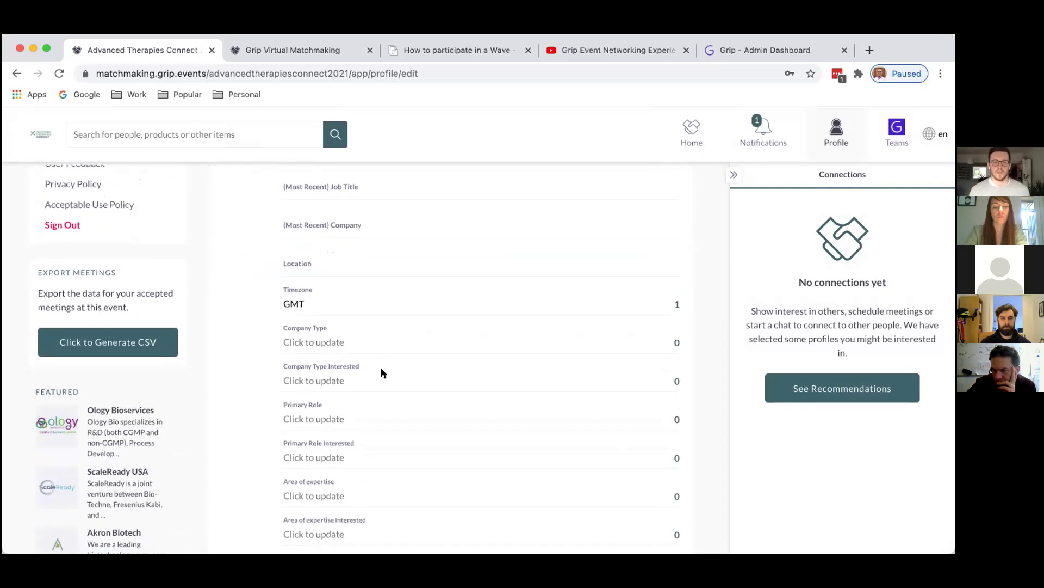
pyautogui.scroll(-4, 381, 373)
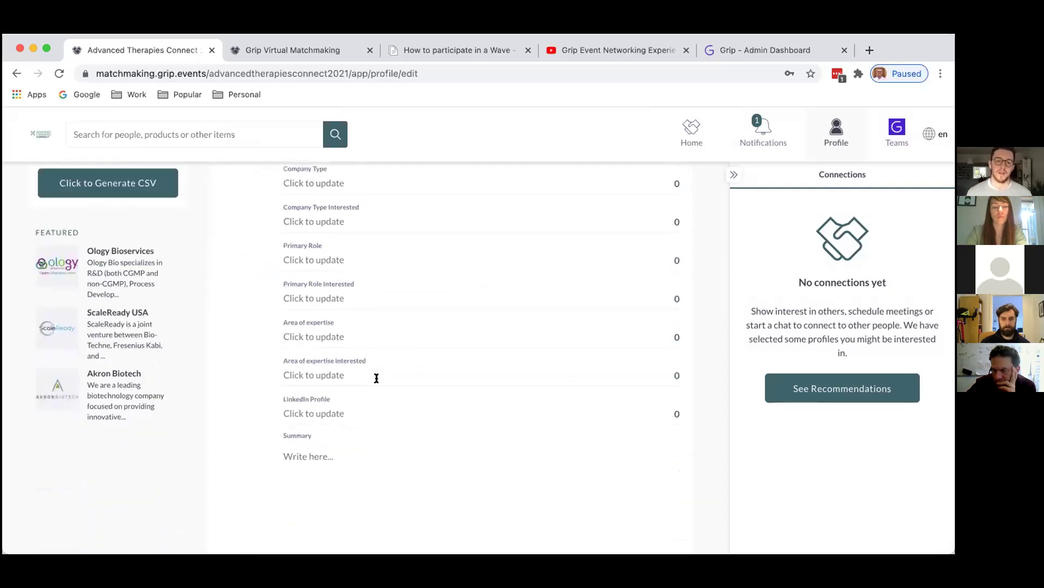
pyautogui.scroll(-2, 371, 379)
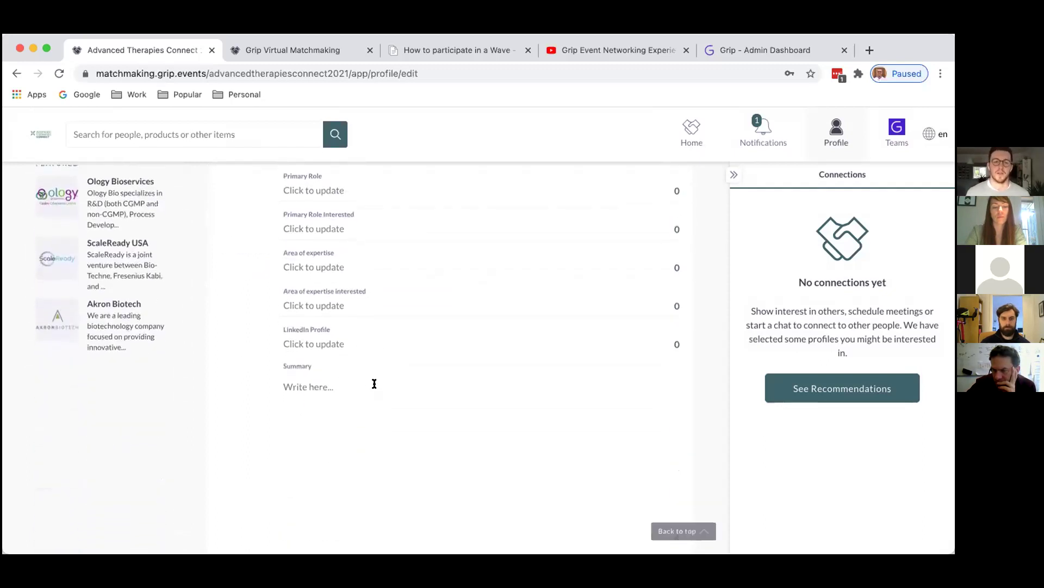
pyautogui.scroll(1, 372, 386)
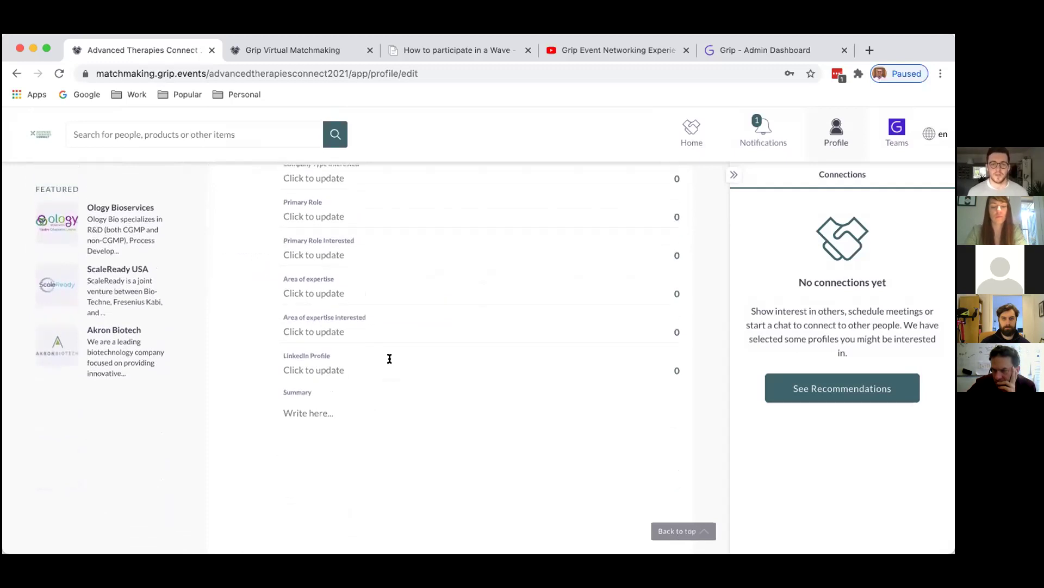
pyautogui.scroll(2, 398, 356)
pyautogui.scroll(5, 400, 367)
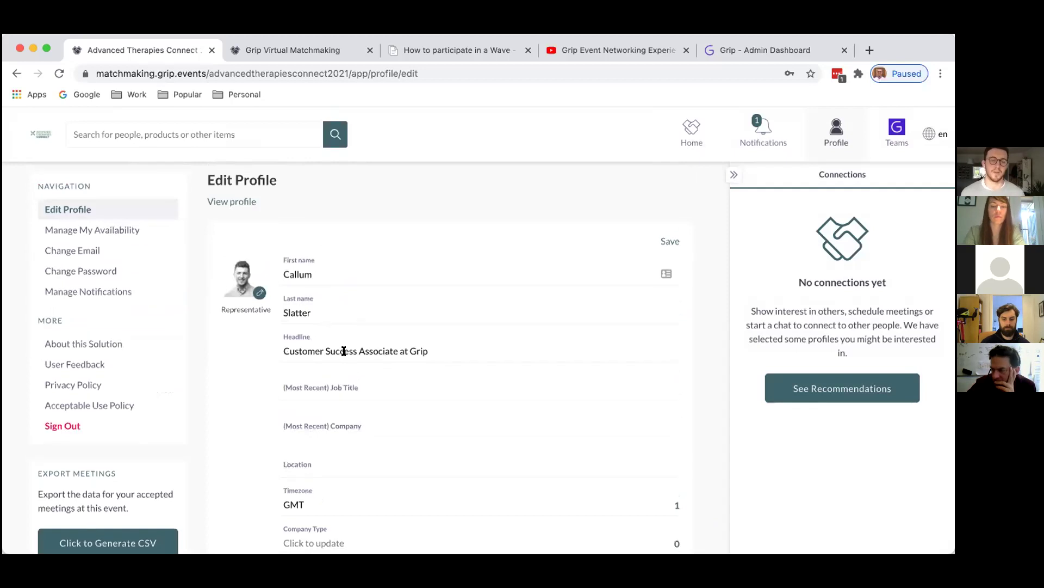
pyautogui.scroll(1, 359, 348)
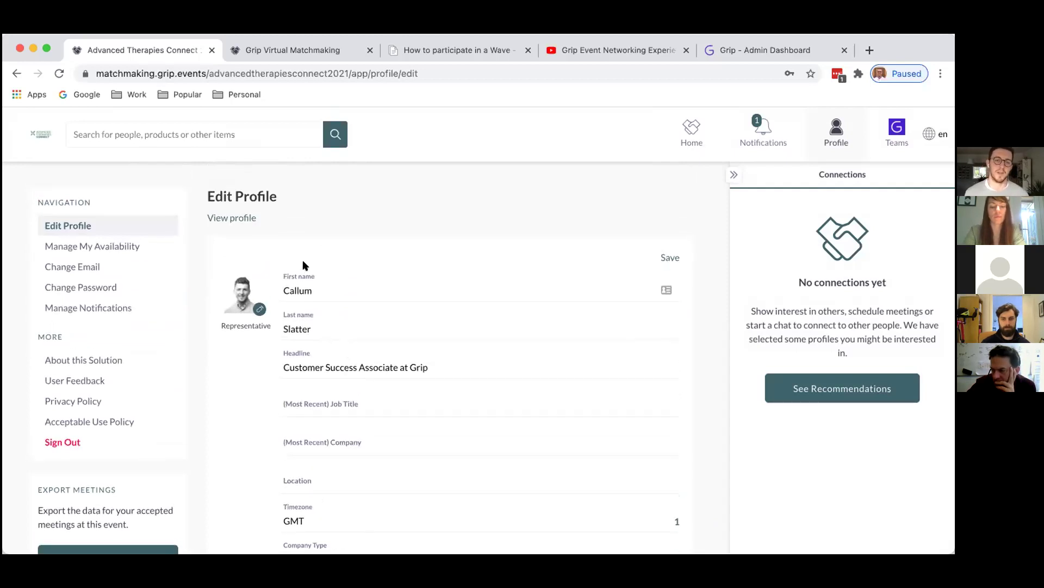
pyautogui.click(215, 219)
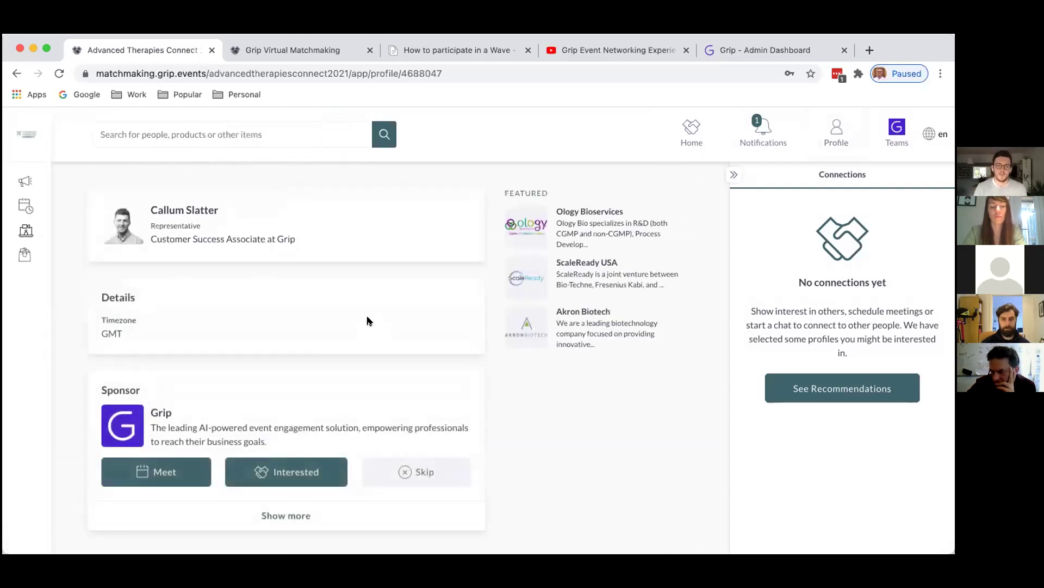
pyautogui.moveTo(100, 332); pyautogui.dragTo(185, 338)
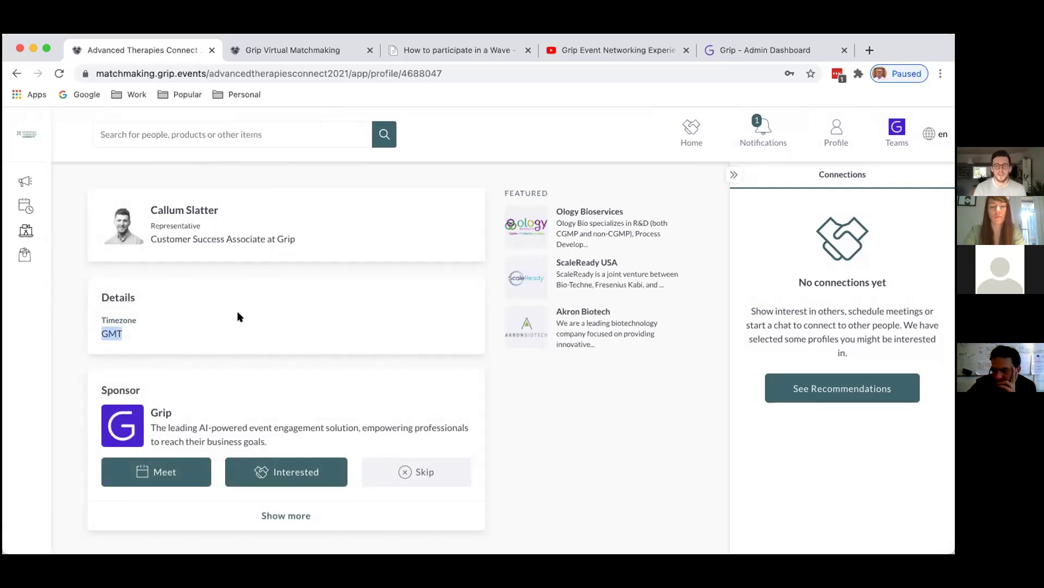
pyautogui.click(841, 140)
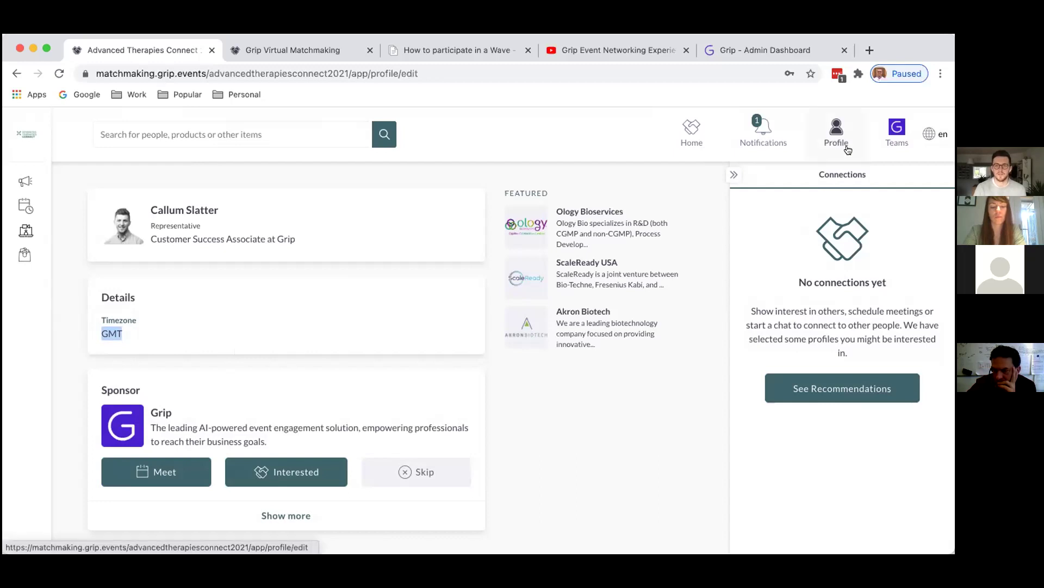
pyautogui.scroll(-1, 412, 281)
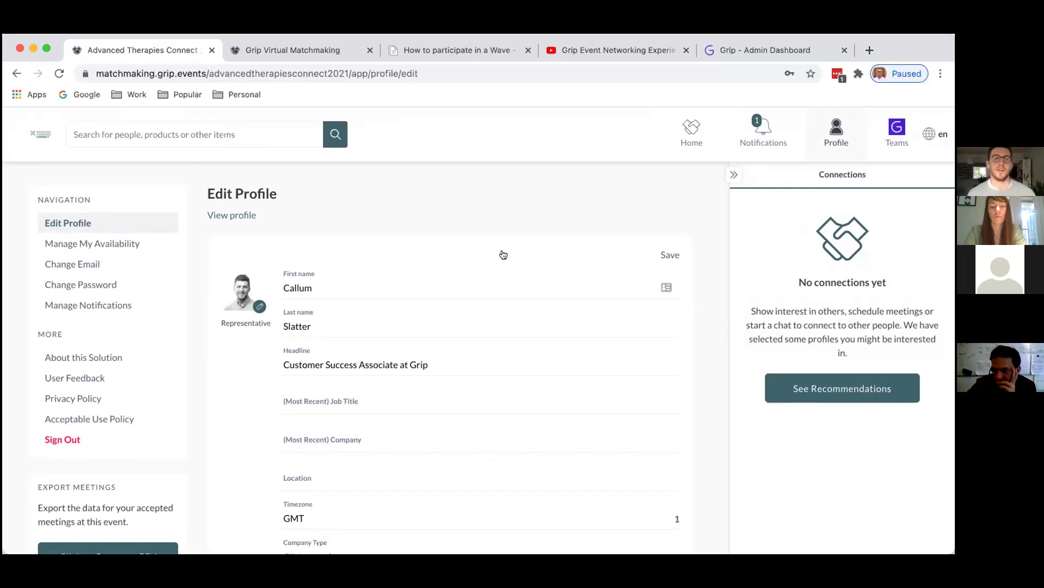
pyautogui.click(163, 243)
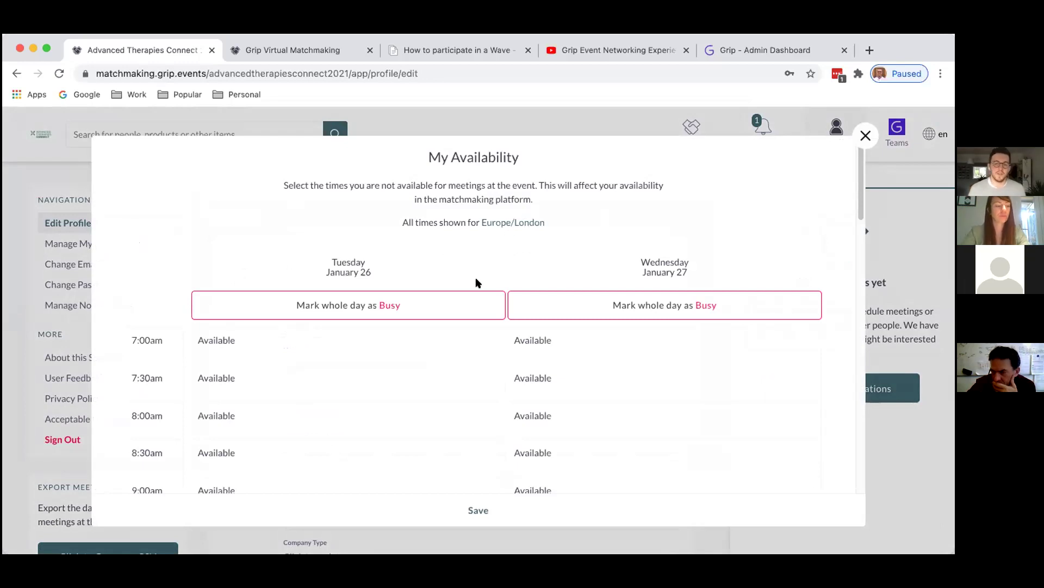
# Step: Mark Tuesday January 26 busy except 7:00am and 7:30am, then close My Availability
pyautogui.scroll(-1, 455, 272)
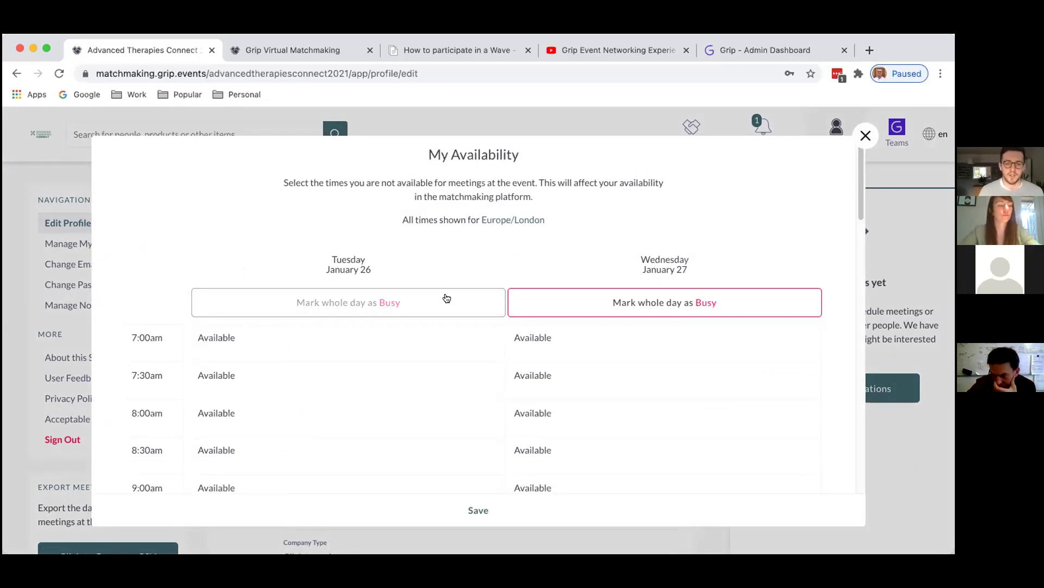
pyautogui.click(391, 303)
pyautogui.scroll(-1, 364, 322)
pyautogui.click(336, 342)
pyautogui.click(328, 374)
pyautogui.scroll(-1, 423, 455)
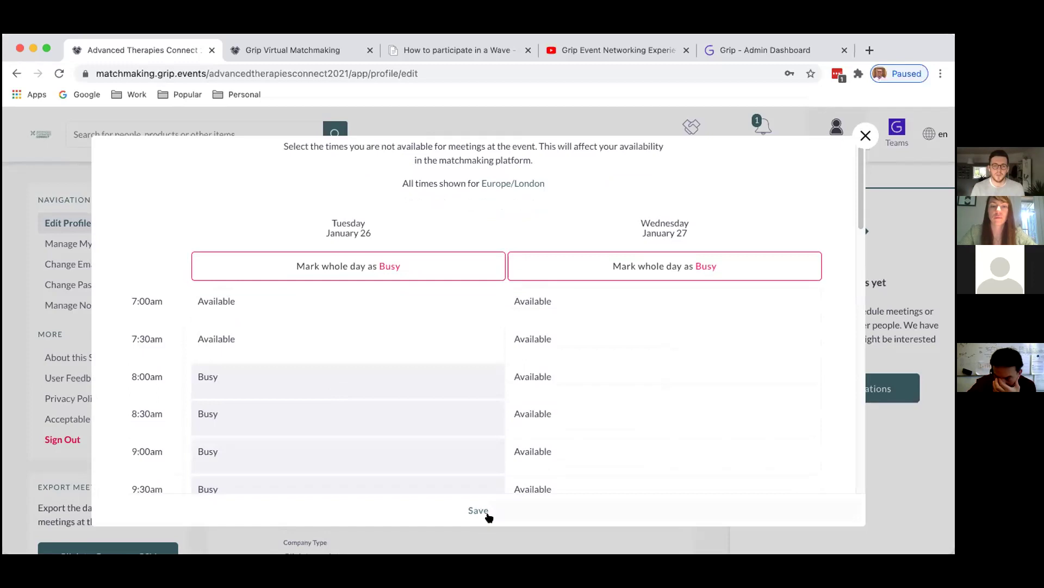
pyautogui.click(862, 137)
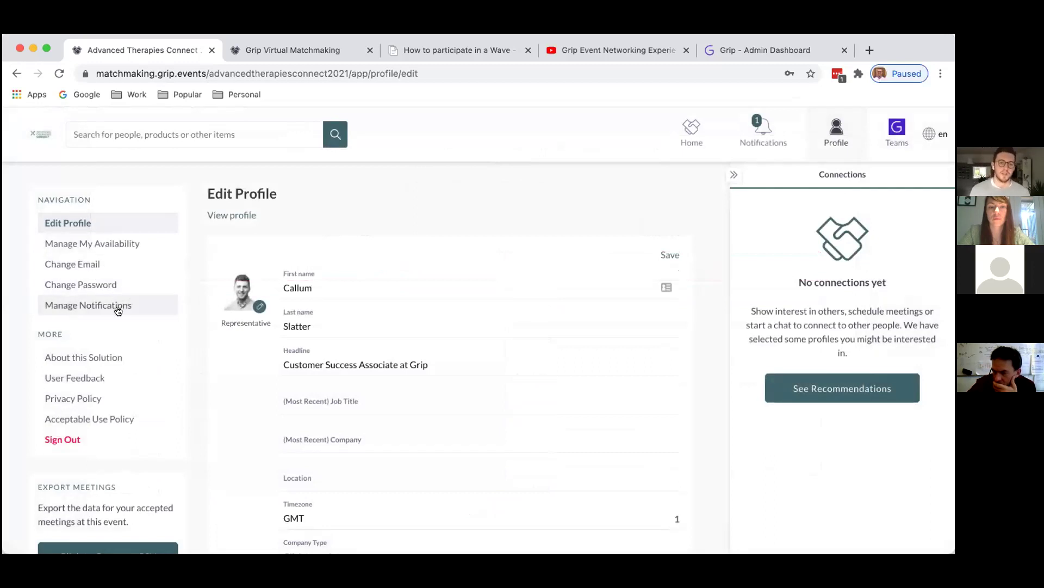
pyautogui.scroll(-4, 117, 311)
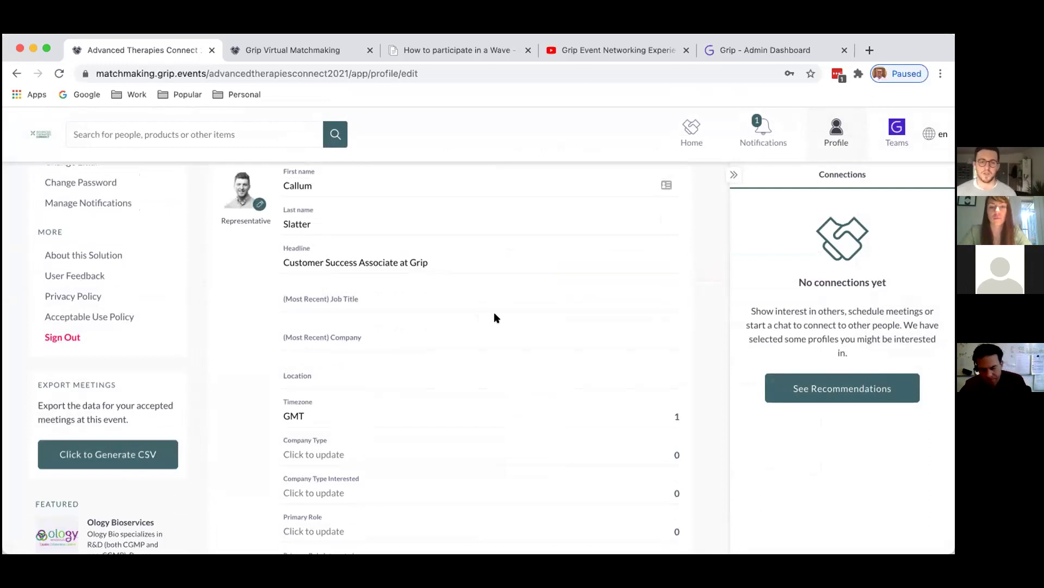
pyautogui.scroll(-1, 493, 318)
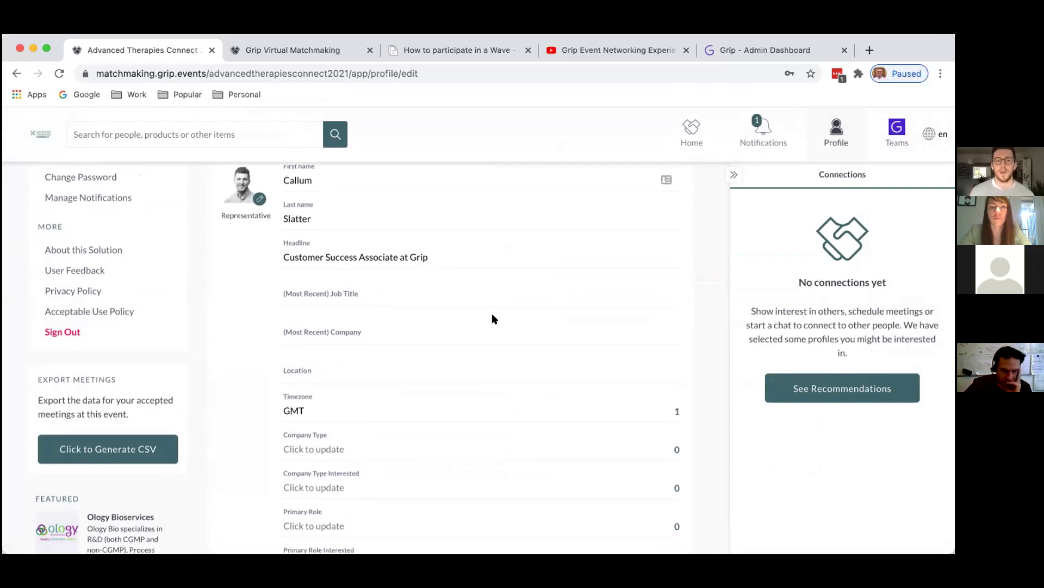
pyautogui.scroll(3, 490, 338)
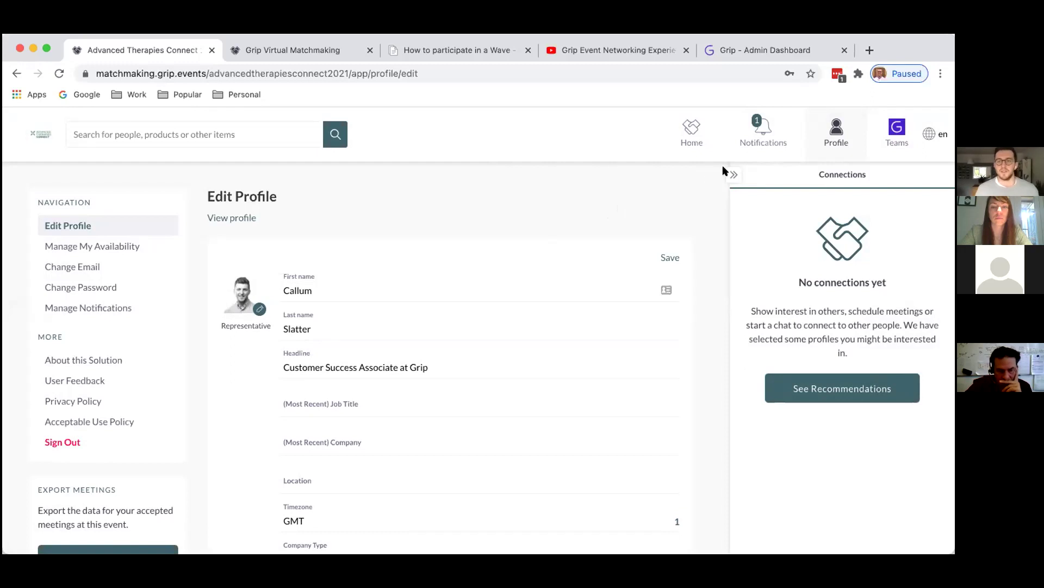
# Step: Open Teams > Team Members and show the second member's gear options
pyautogui.click(886, 144)
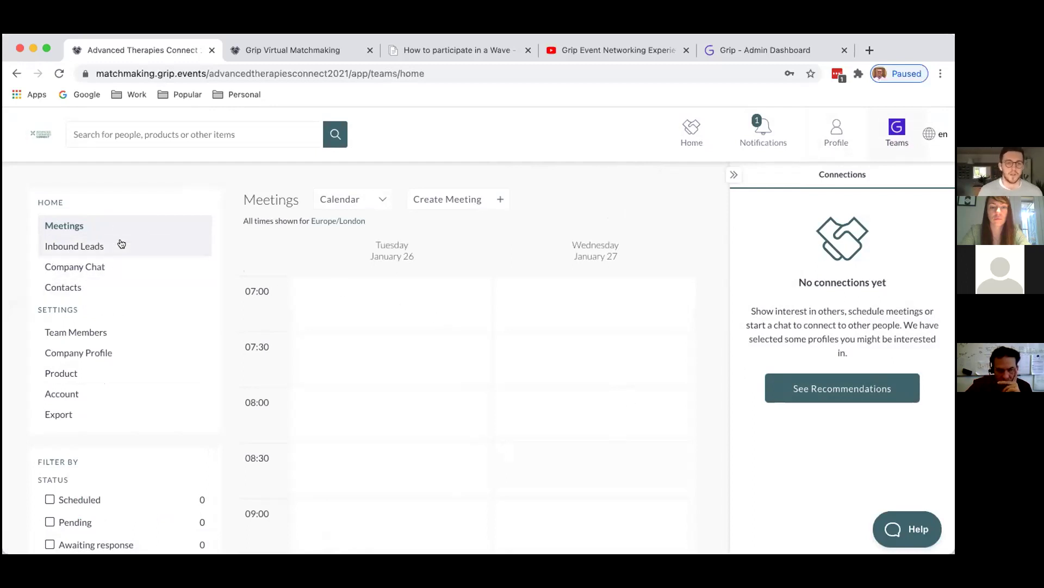
pyautogui.click(121, 333)
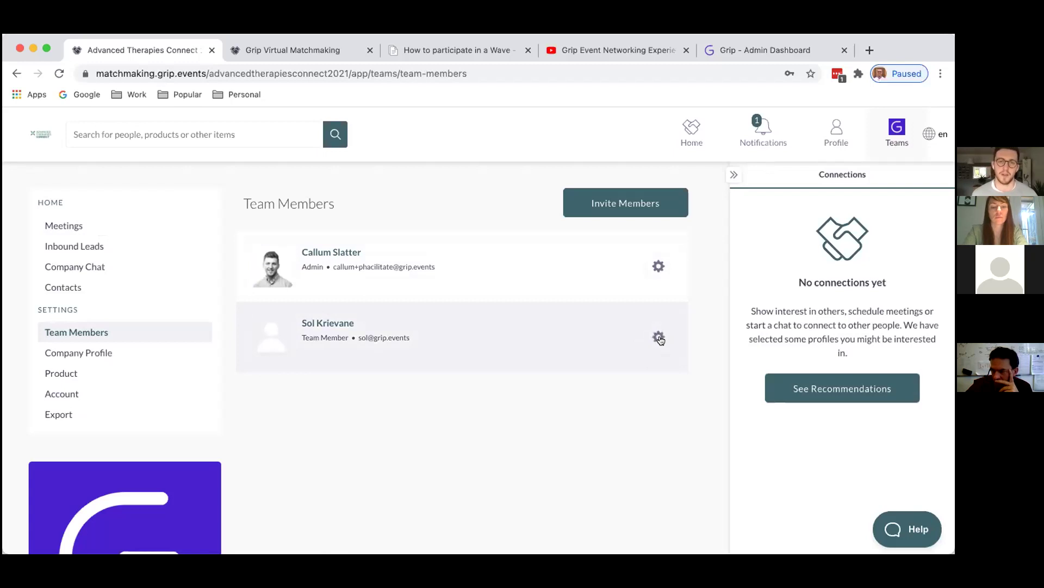
pyautogui.click(657, 339)
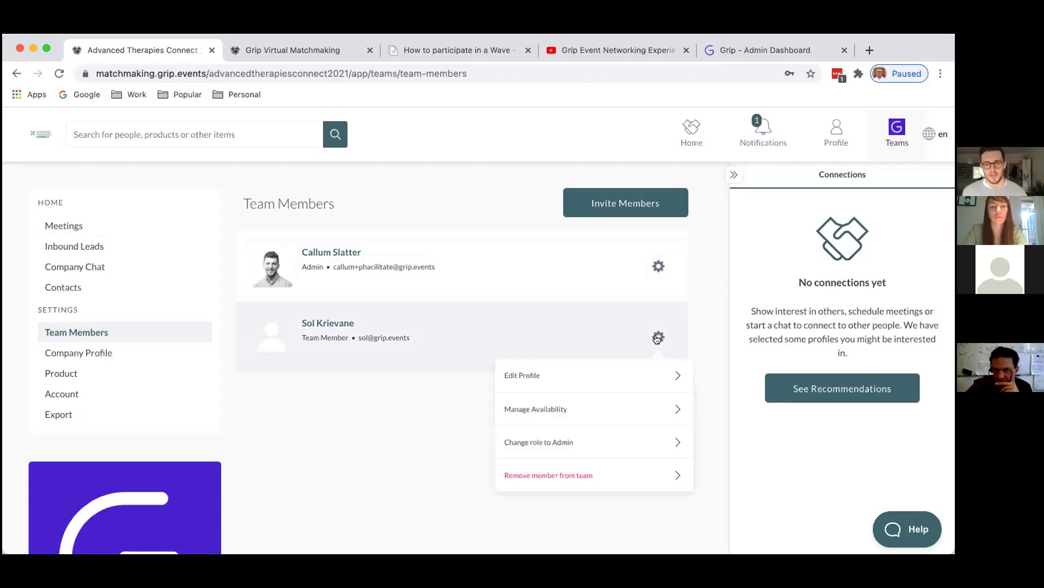
# Step: Review the second team member's editable profile, then return to the Team Members list
pyautogui.click(651, 371)
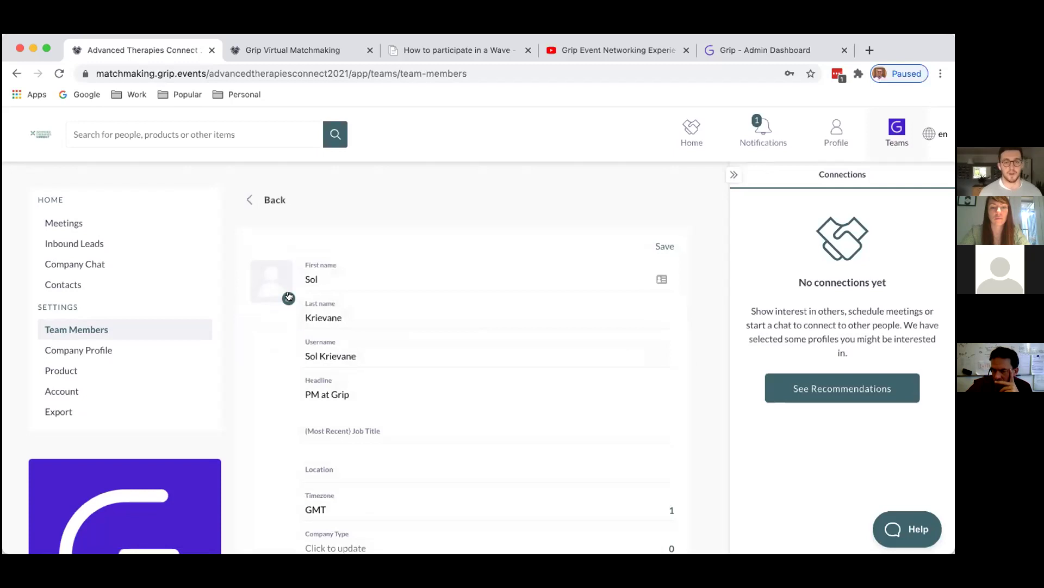
pyautogui.scroll(-3, 446, 379)
pyautogui.scroll(-10, 376, 382)
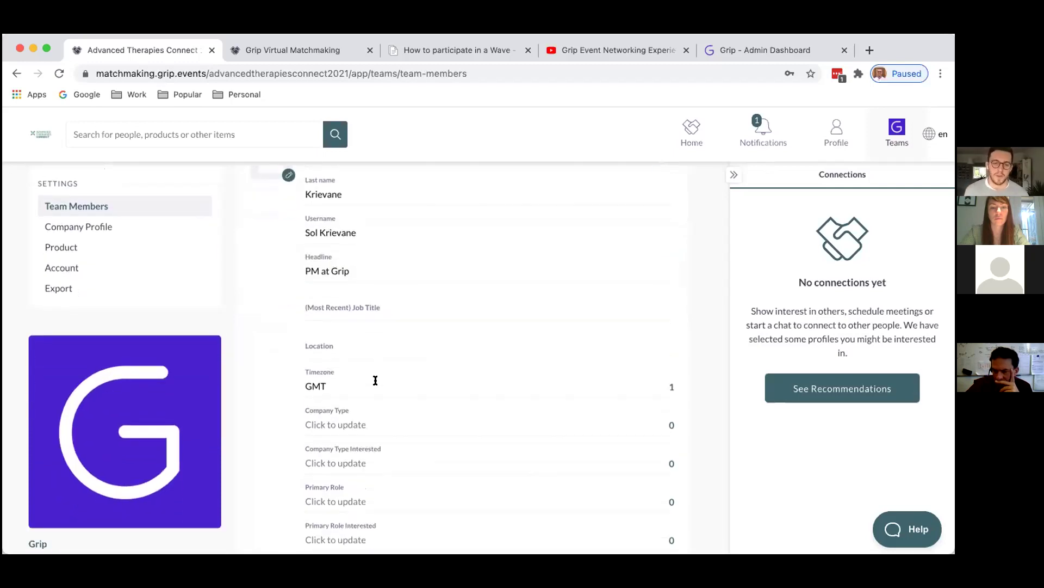
pyautogui.scroll(-5, 374, 379)
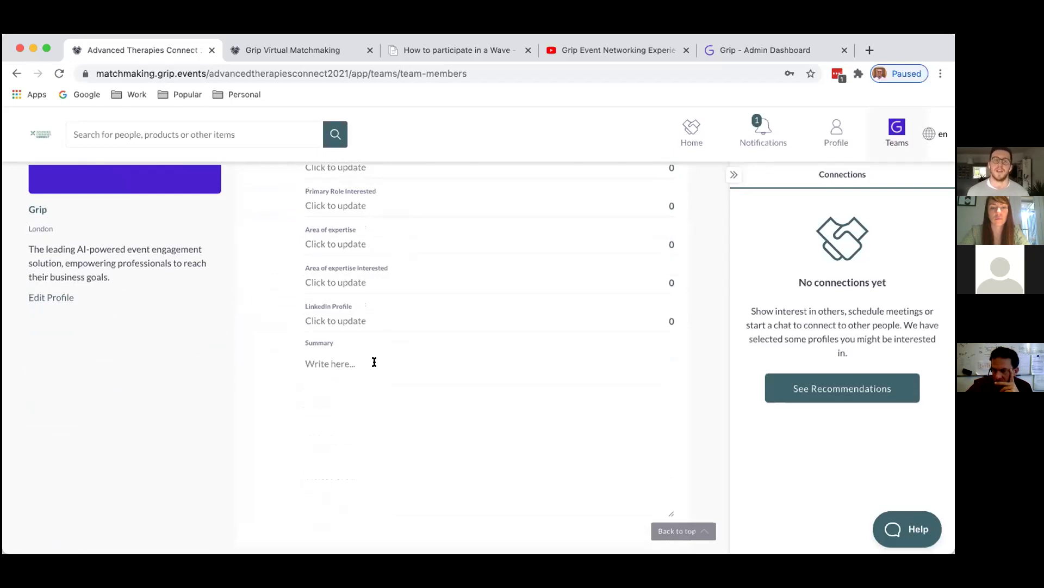
pyautogui.scroll(1, 374, 356)
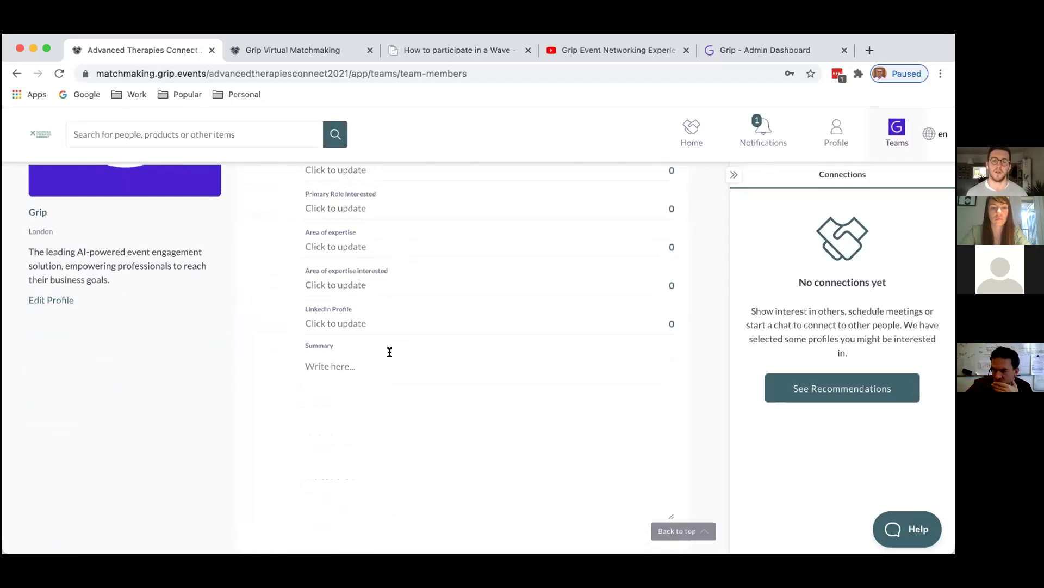
pyautogui.scroll(10, 381, 354)
pyautogui.scroll(3, 413, 345)
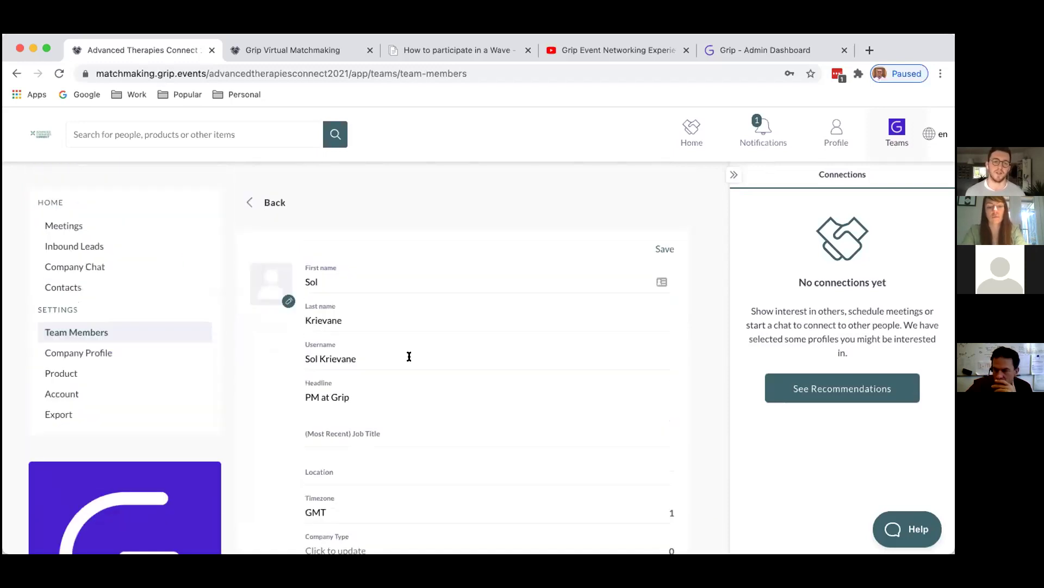
pyautogui.click(279, 202)
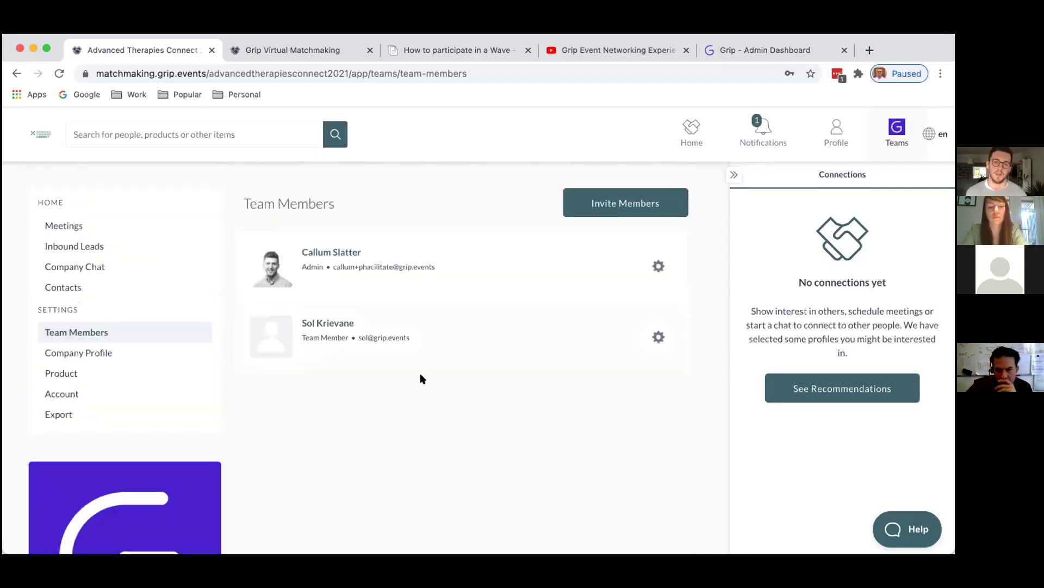
pyautogui.click(658, 337)
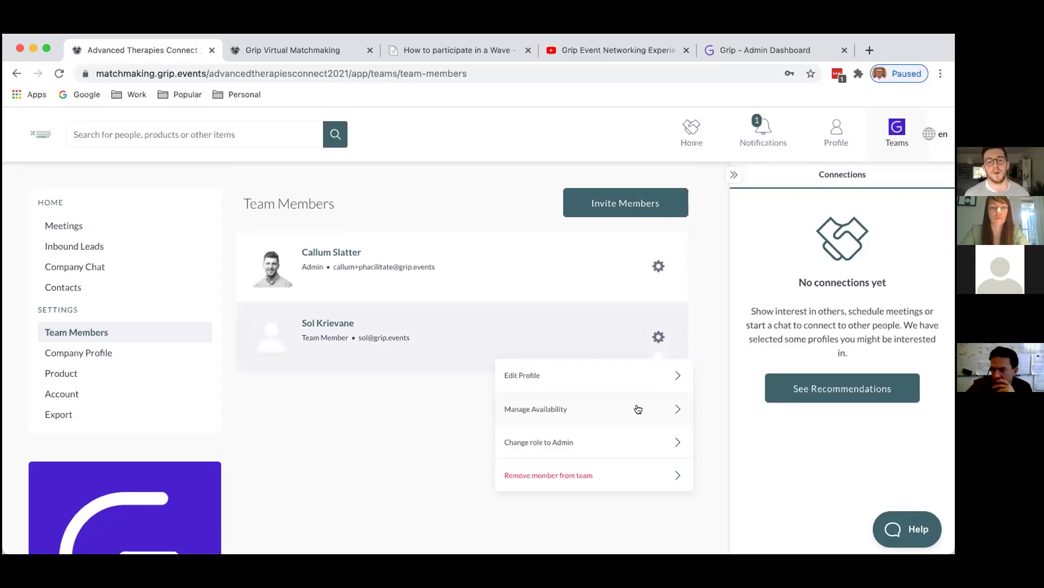
pyautogui.click(462, 414)
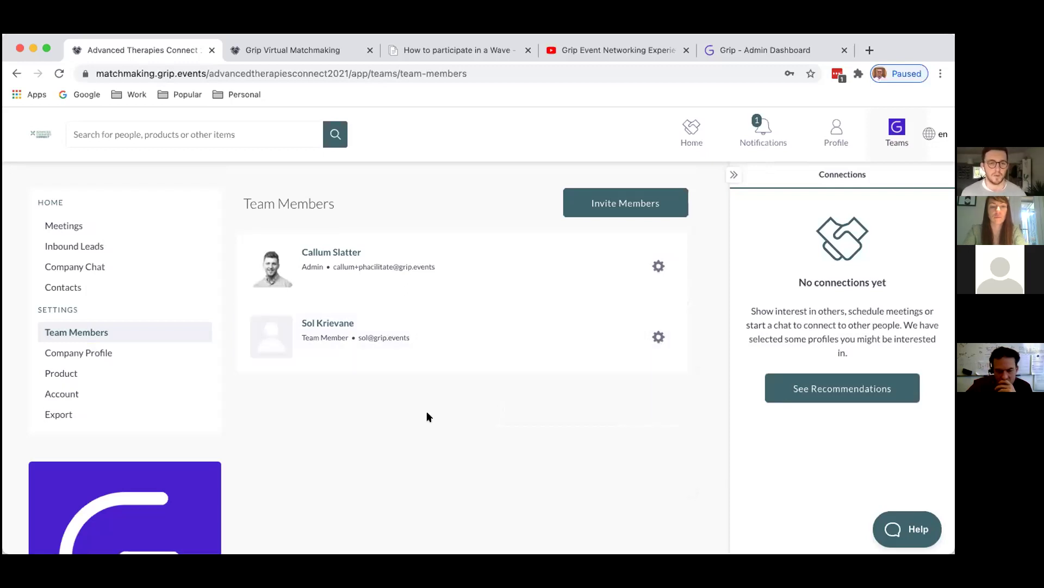
# Step: Open the Company Profile page and scroll down to the Company Type field
pyautogui.click(127, 361)
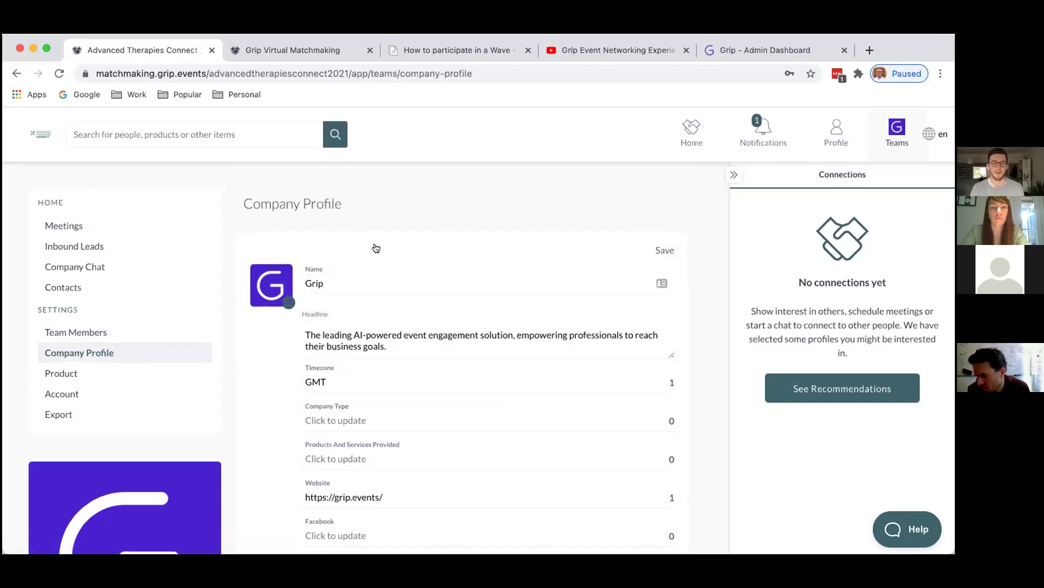
pyautogui.scroll(-1, 369, 235)
pyautogui.scroll(-1, 378, 243)
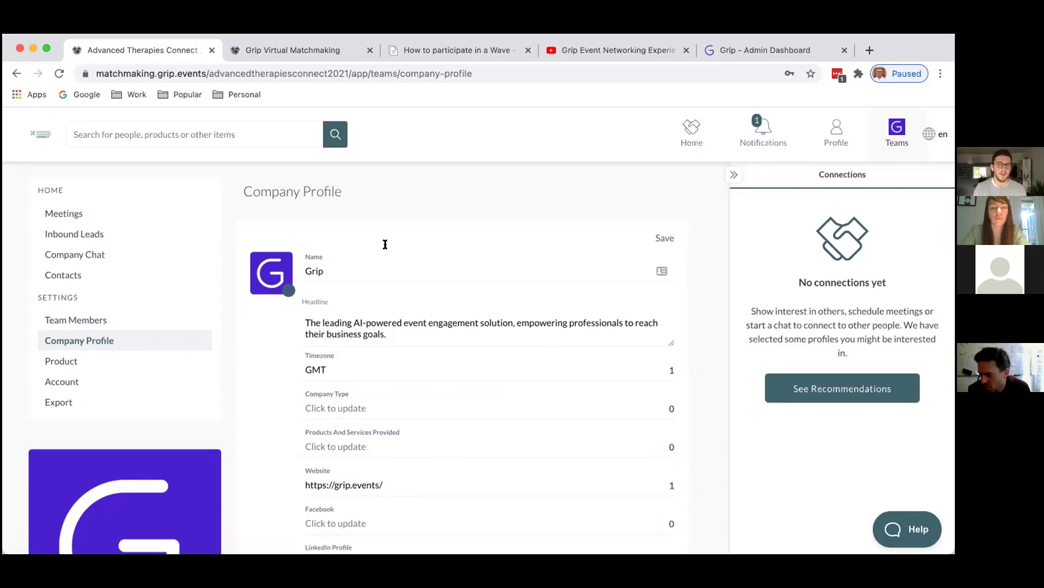
pyautogui.scroll(-1, 399, 264)
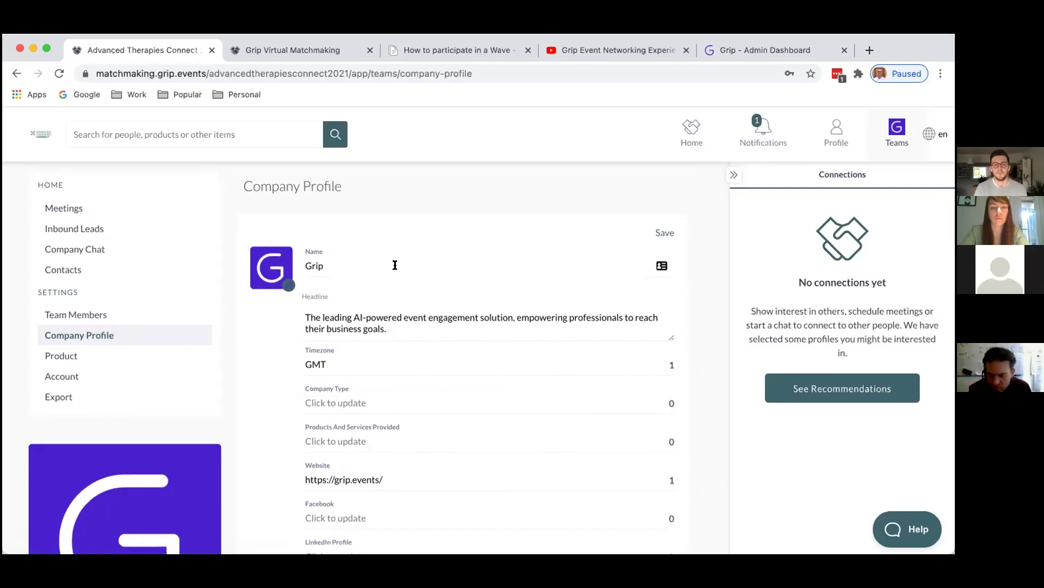
pyautogui.scroll(-3, 401, 265)
# Step: Add Software as the Company Type and confirm with Update
pyautogui.click(394, 363)
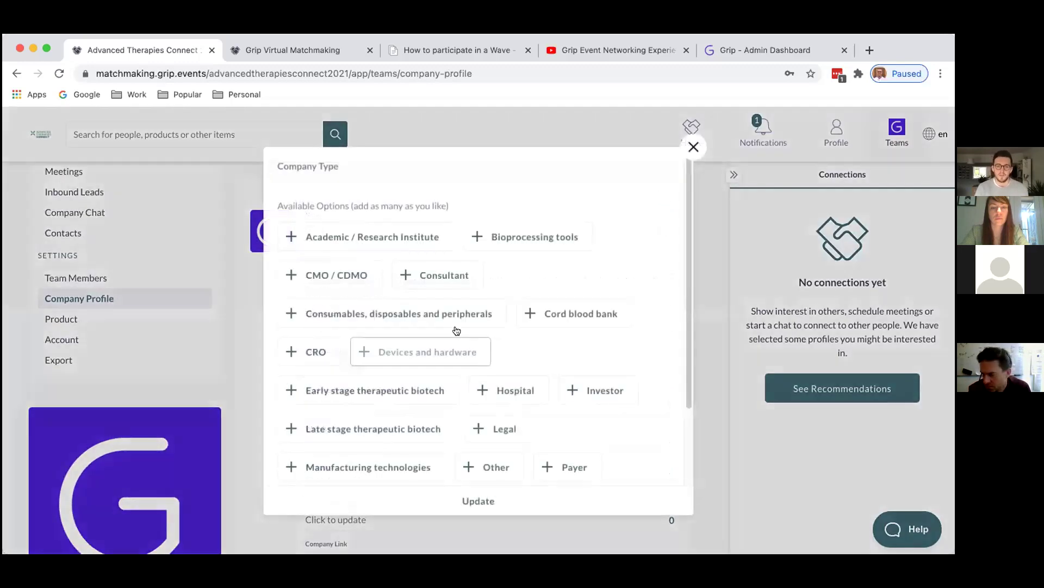
pyautogui.scroll(-3, 457, 330)
pyautogui.click(305, 446)
pyautogui.click(451, 500)
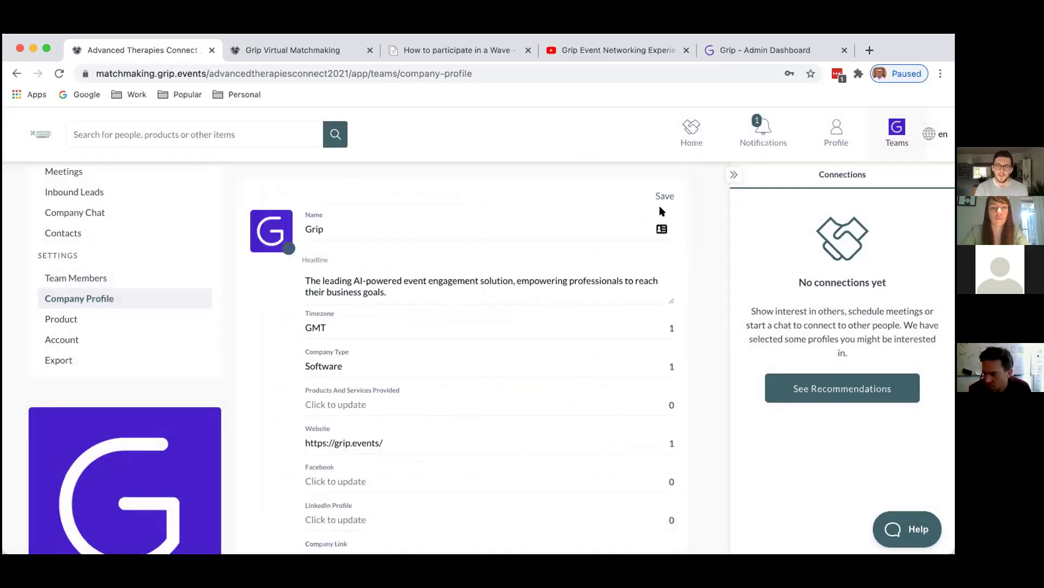
# Step: Scroll through the company profile: headline, GMT timezone, website, London location and summary
pyautogui.scroll(-1, 487, 395)
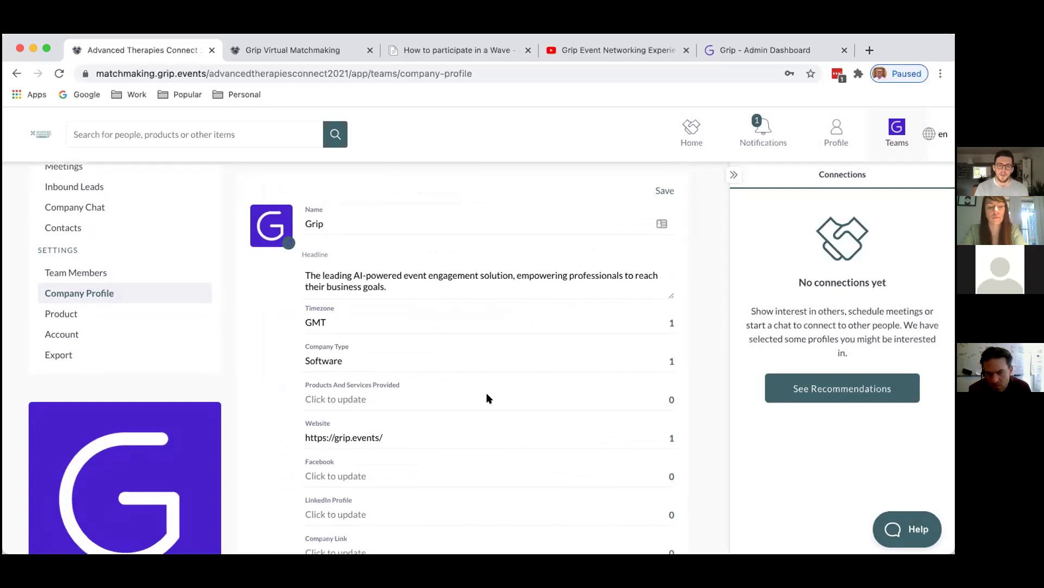
pyautogui.scroll(-1, 488, 398)
pyautogui.scroll(-1, 492, 395)
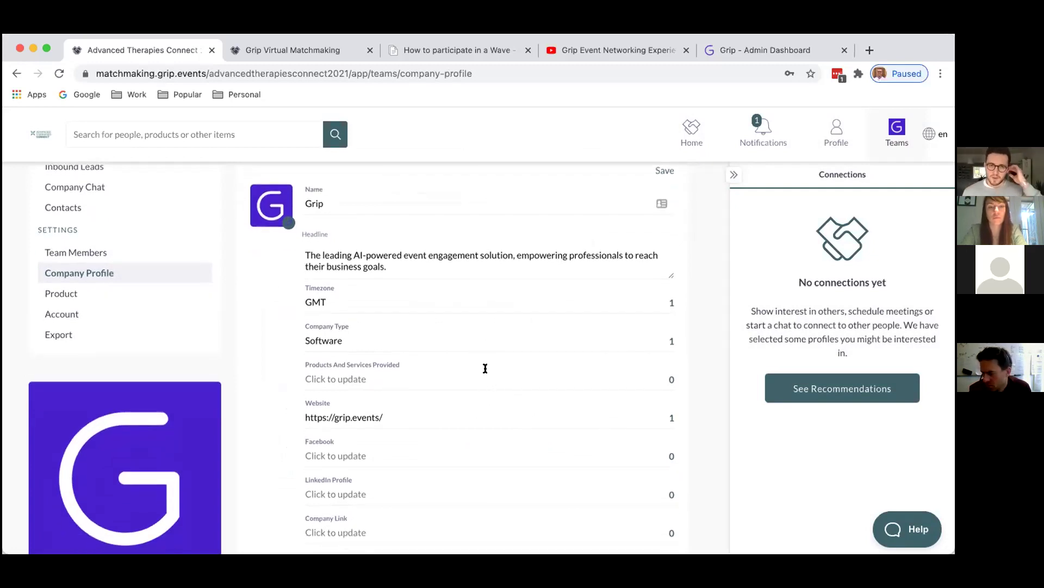
pyautogui.scroll(-1, 490, 366)
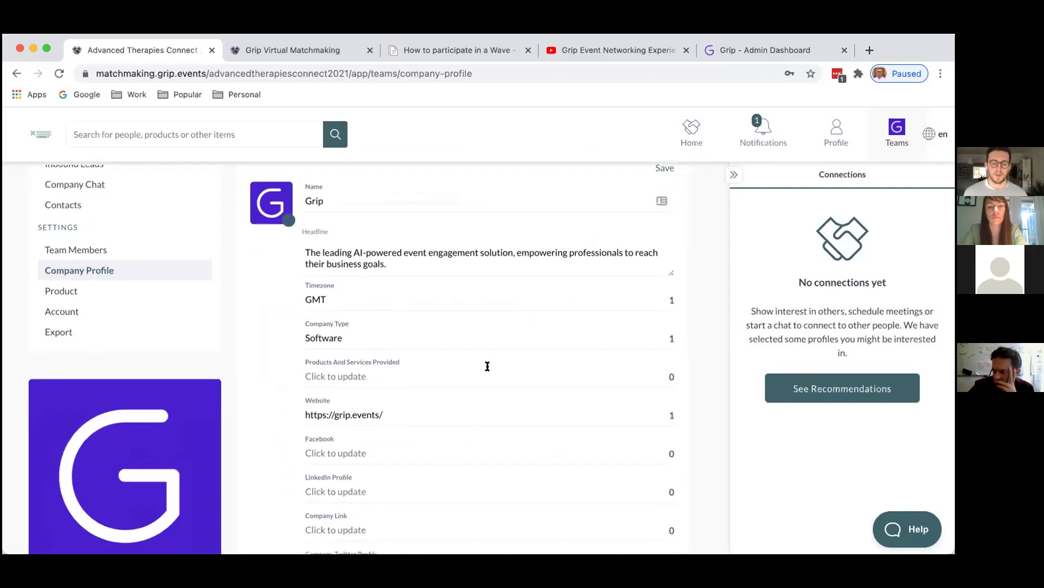
pyautogui.scroll(-1, 488, 366)
pyautogui.scroll(-3, 487, 366)
pyautogui.scroll(-3, 479, 375)
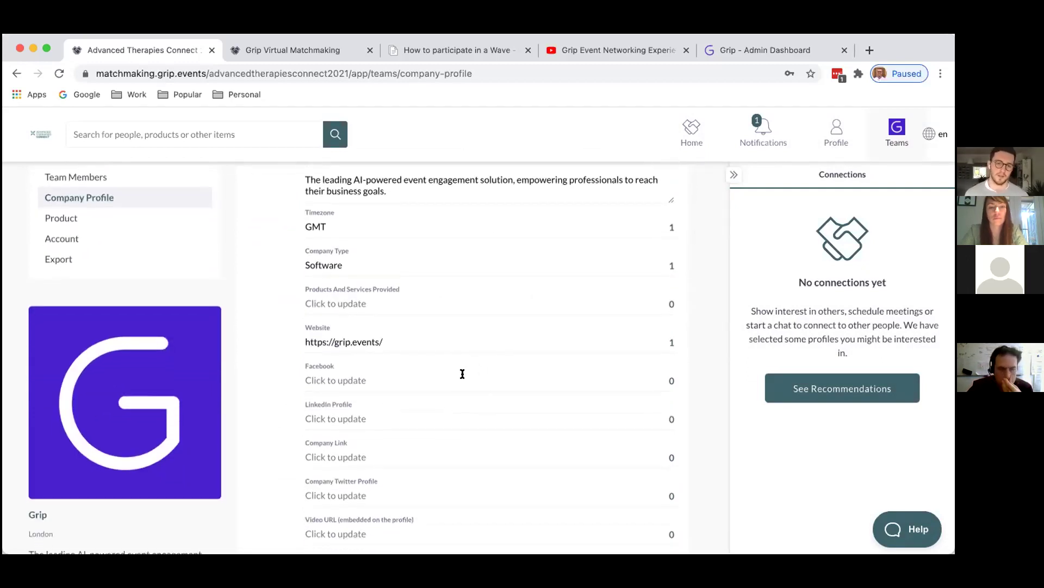
pyautogui.scroll(-2, 457, 384)
pyautogui.scroll(-3, 444, 421)
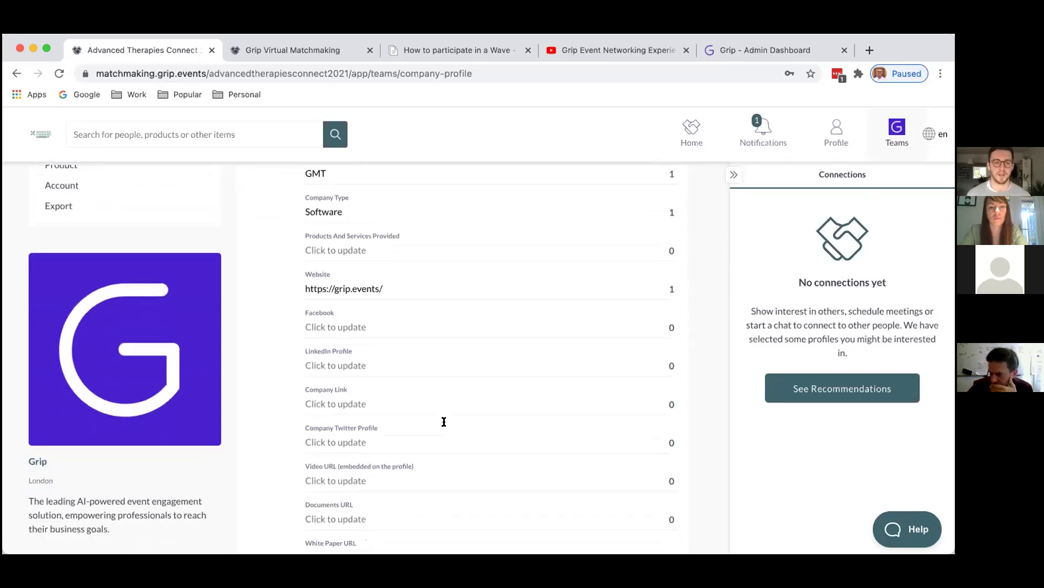
pyautogui.scroll(-1, 444, 422)
pyautogui.scroll(-3, 443, 422)
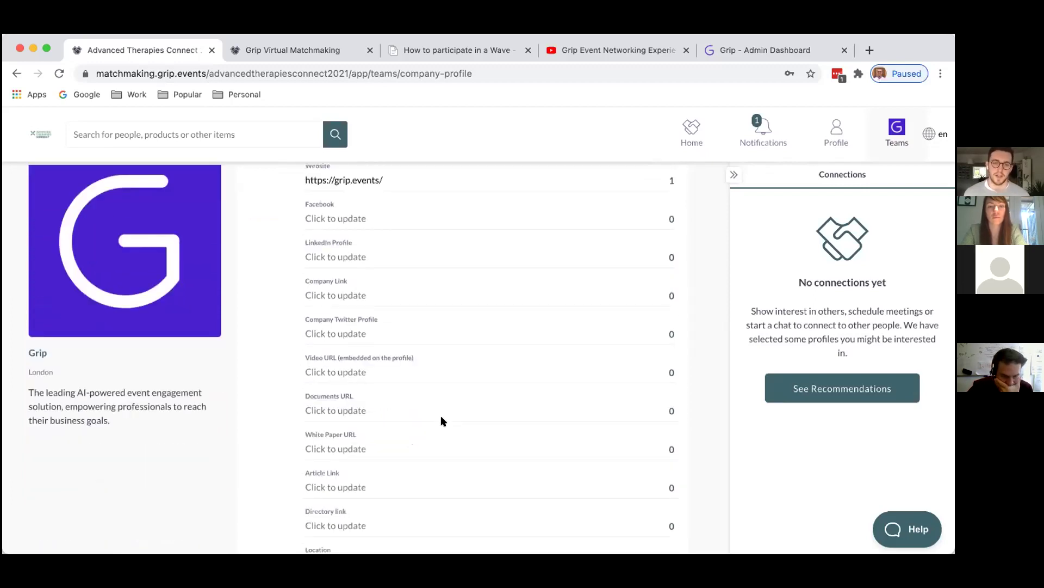
pyautogui.scroll(-2, 410, 446)
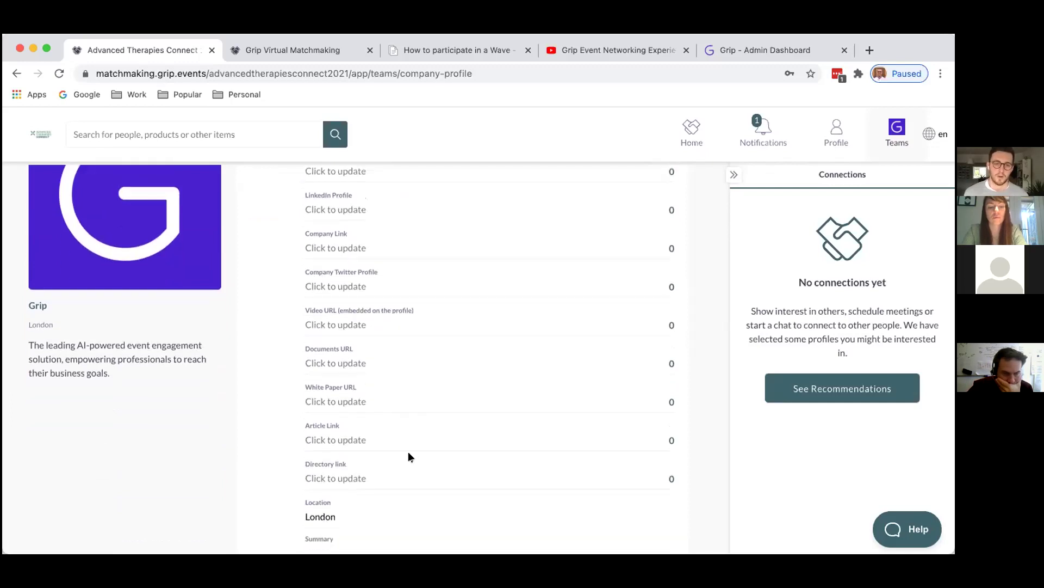
pyautogui.scroll(-1, 410, 439)
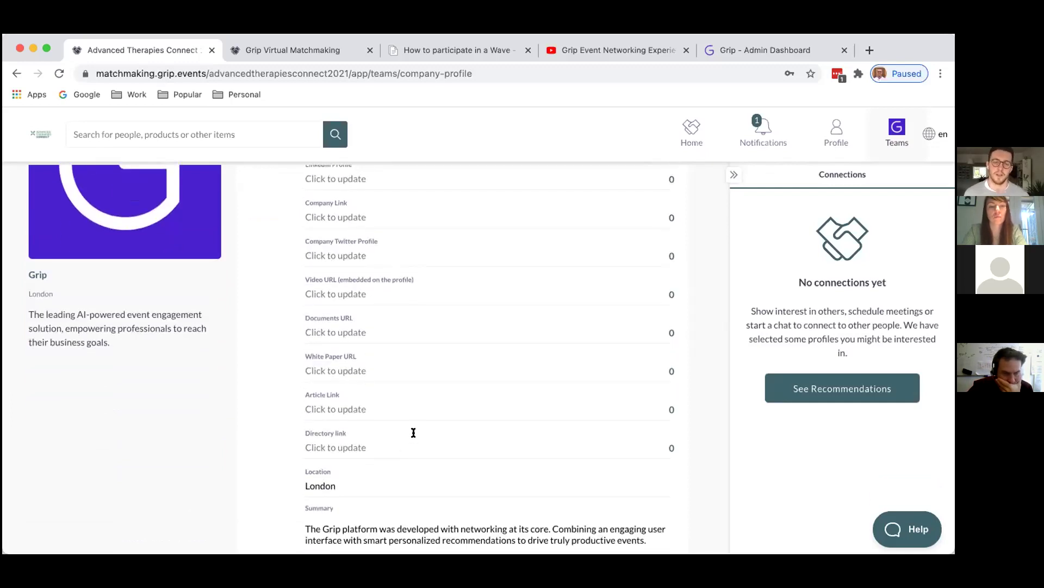